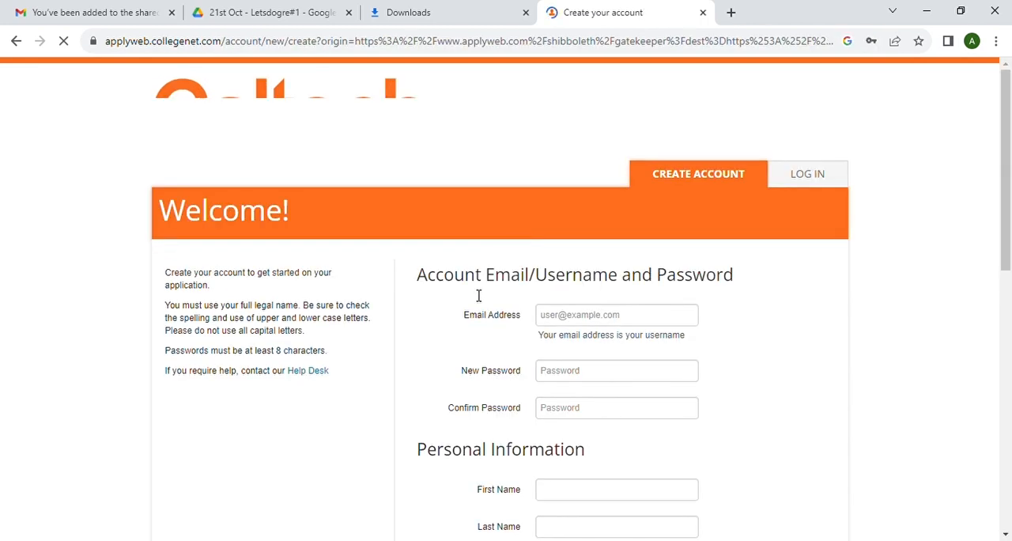
- Enter the applicant's e-mail address as the username in the account creation form
click(564, 323)
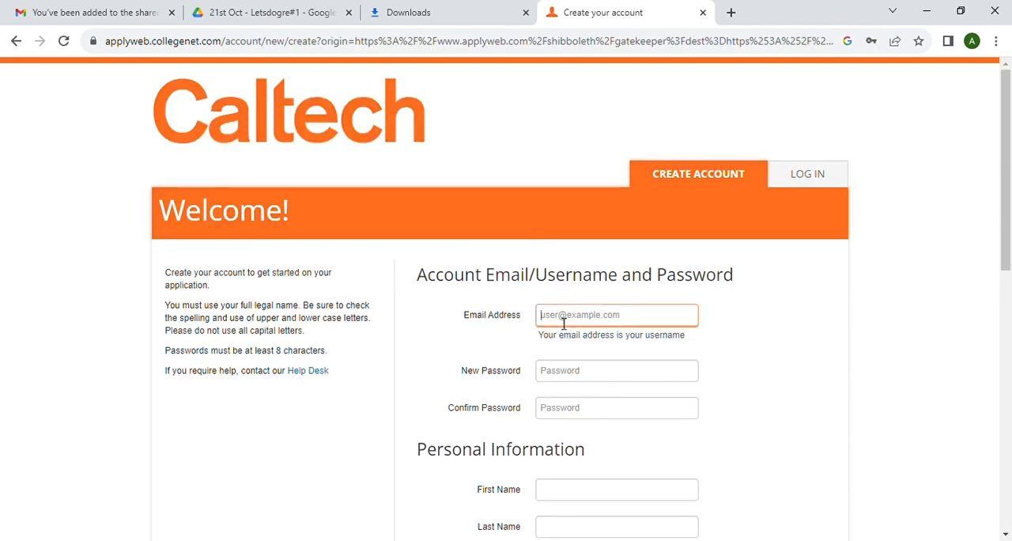
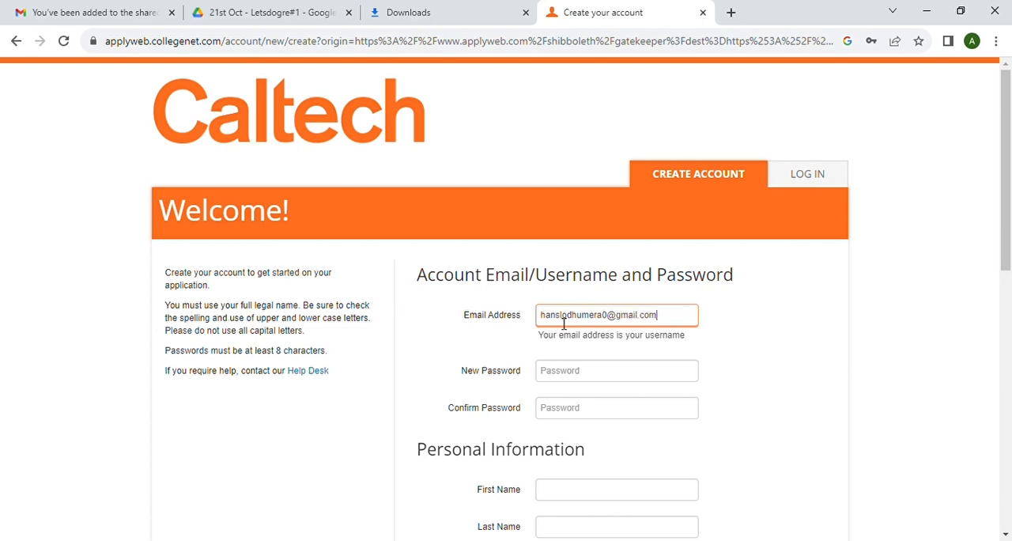
- Enter a new password for the account
click(554, 376)
text(aaaaa)
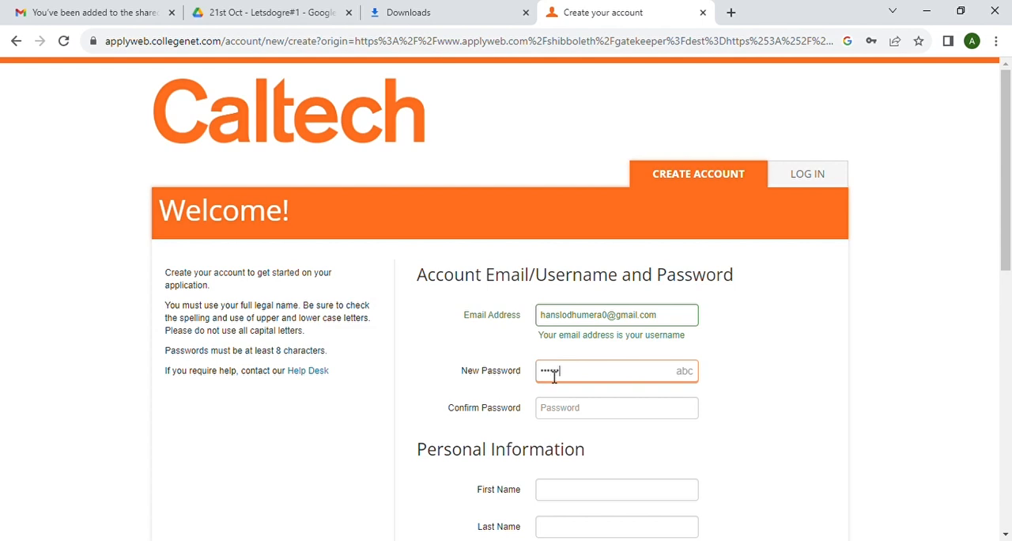
text(a)
key(BackSpace)
key(BackSpace)
key(BackSpace)
key(BackSpace)
key(BackSpace)
text(aaaaaaaaaaaaaaaa)
- Repeat the account password in the password confirmation field
click(569, 415)
text(aaaaaaaaa)
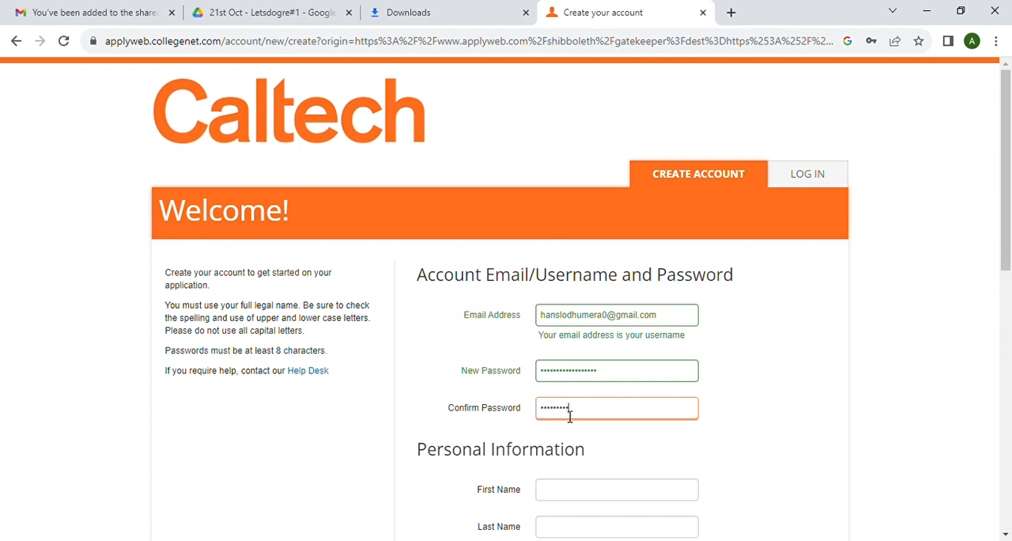
text(aaaaaaaa)
- Enter the applicant's first name in the Personal Information section
scroll(575, 421, down, 2)
click(560, 363)
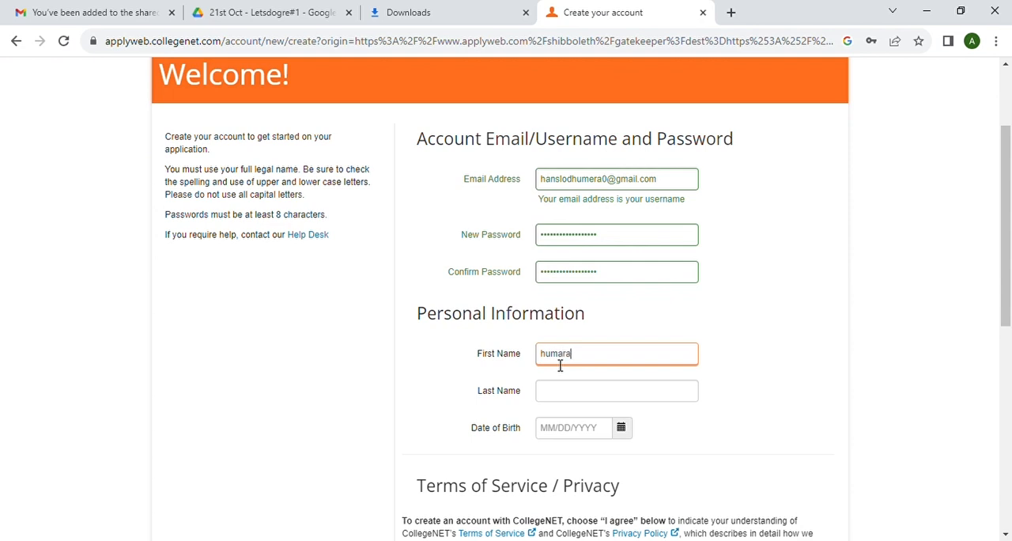
- Fill in the applicant's last name and date of birth
click(558, 391)
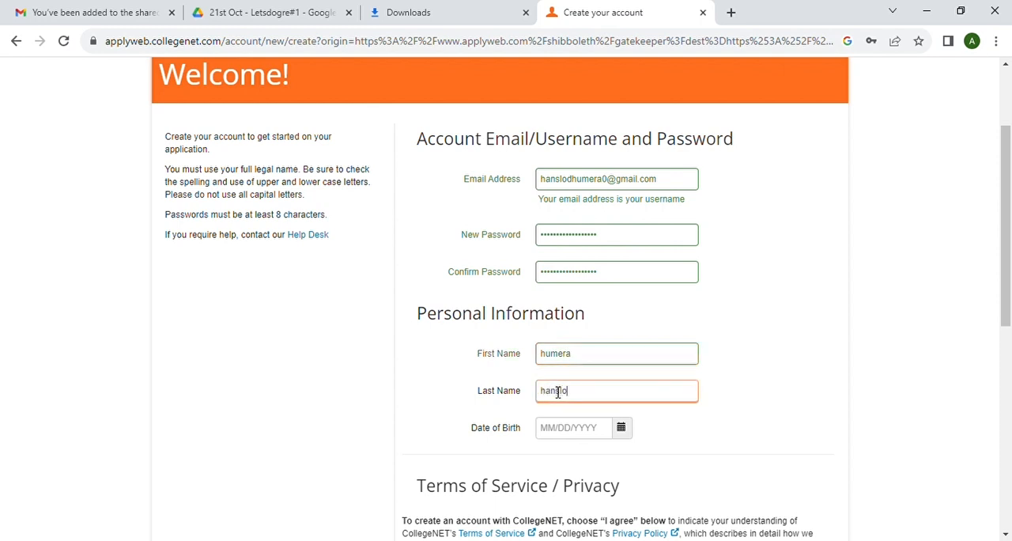
click(562, 427)
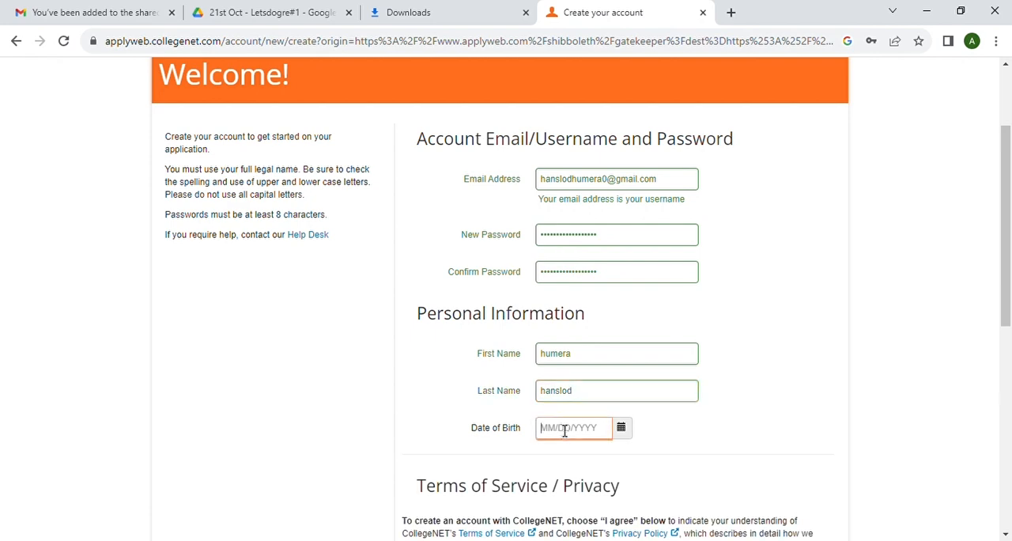
- Agree to CollegeNET's Terms of Service and Privacy Policy, complete the reCAPTCHA check and submit the account creation form
scroll(718, 454, down, 3)
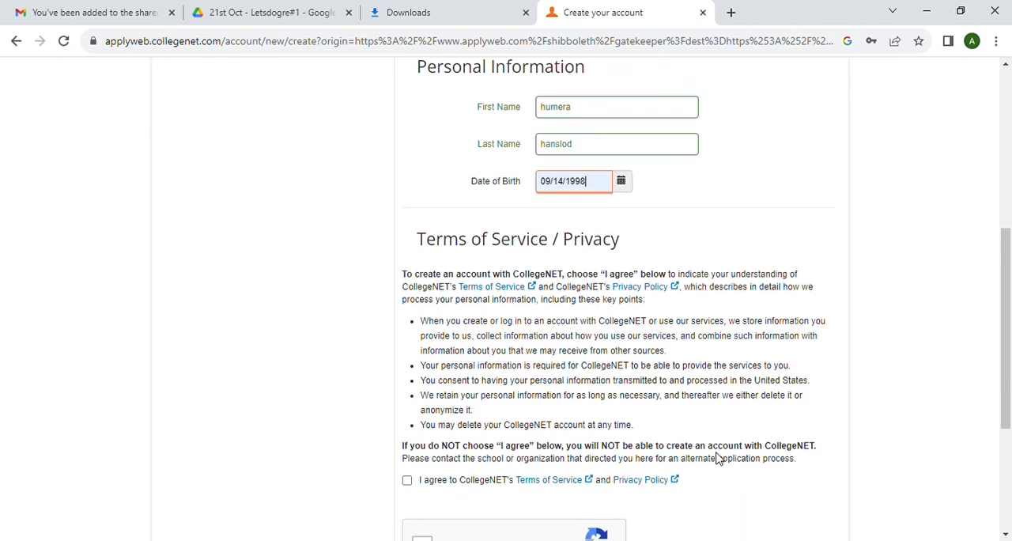
click(416, 482)
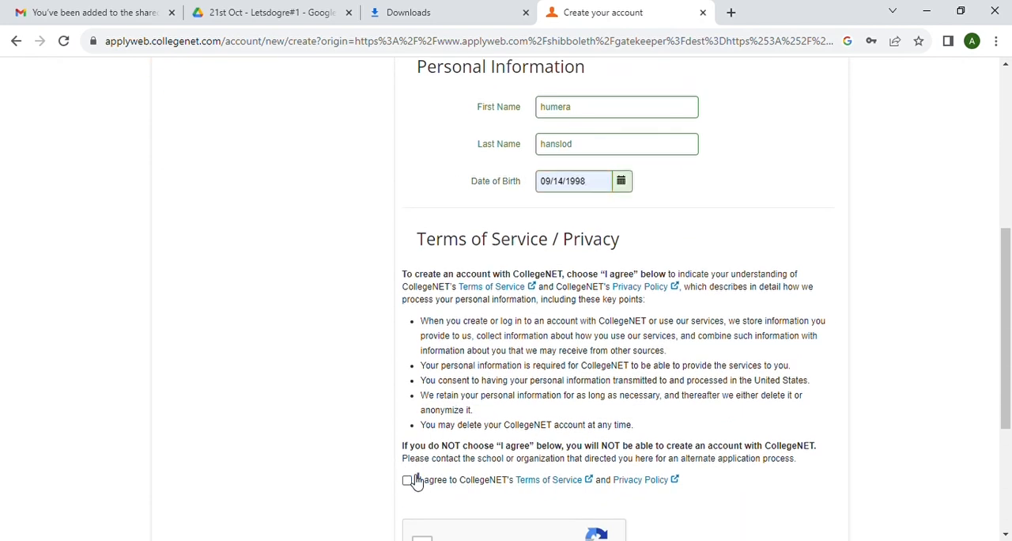
scroll(563, 451, down, 3)
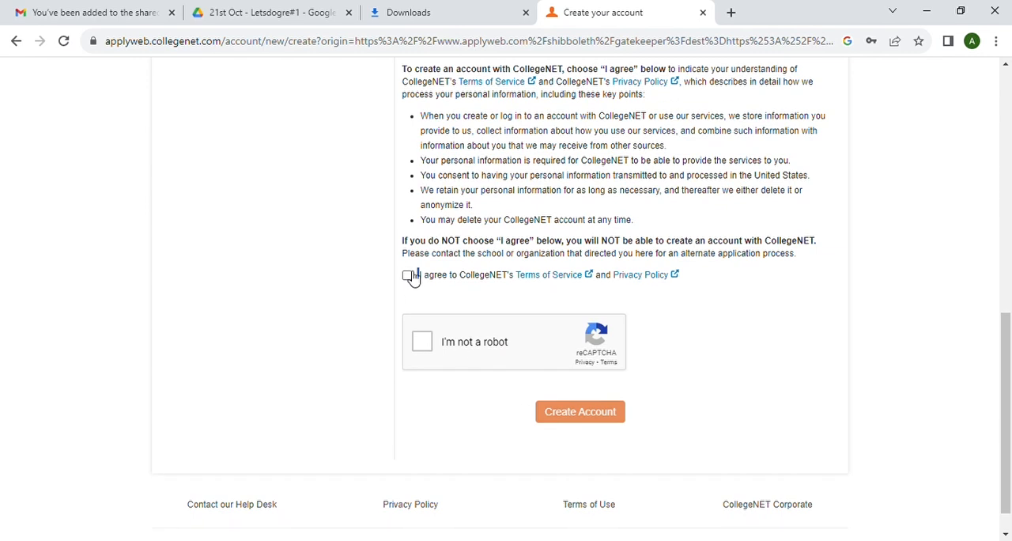
click(408, 276)
click(422, 343)
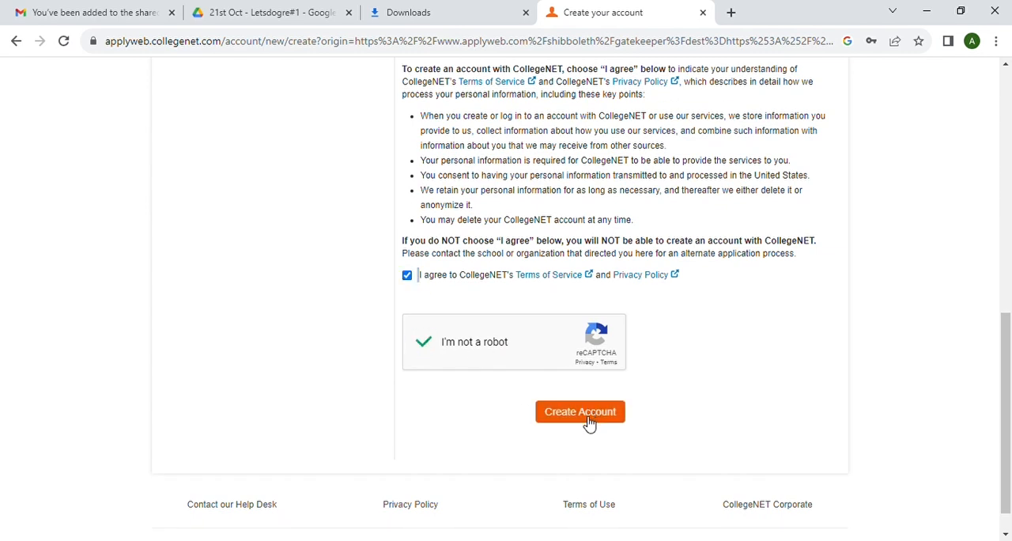
click(586, 422)
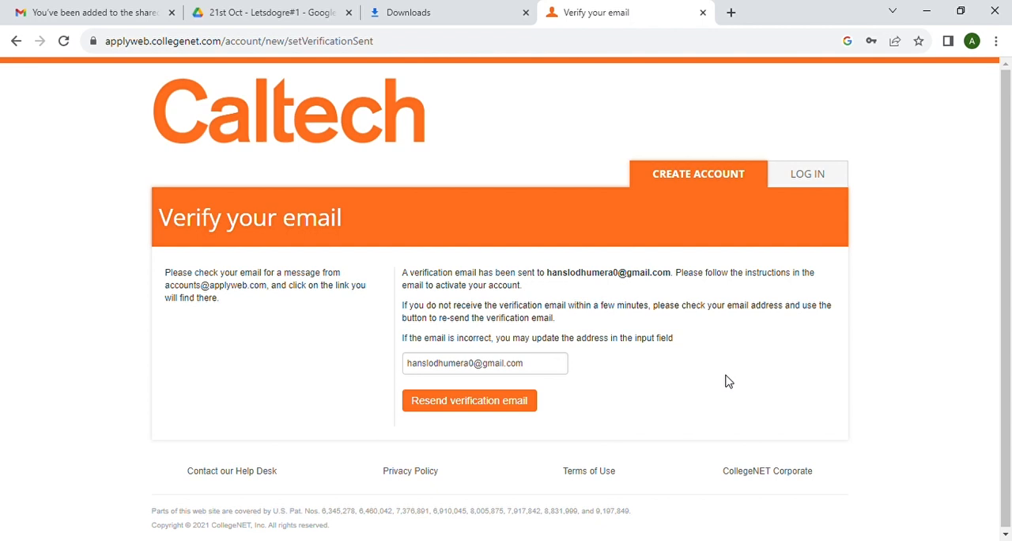
- Open the login form and clear the prefilled e-mail and password
click(820, 174)
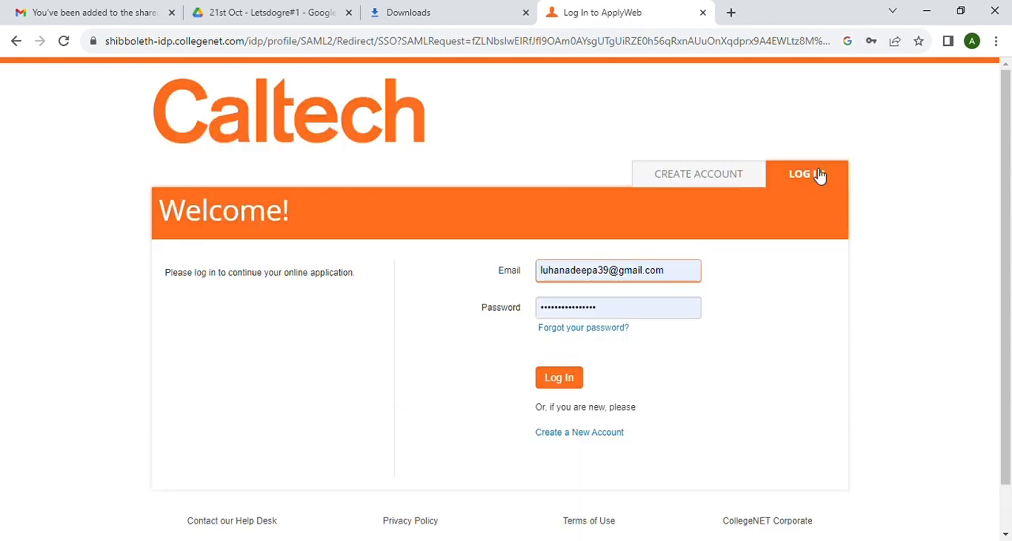
click(678, 274)
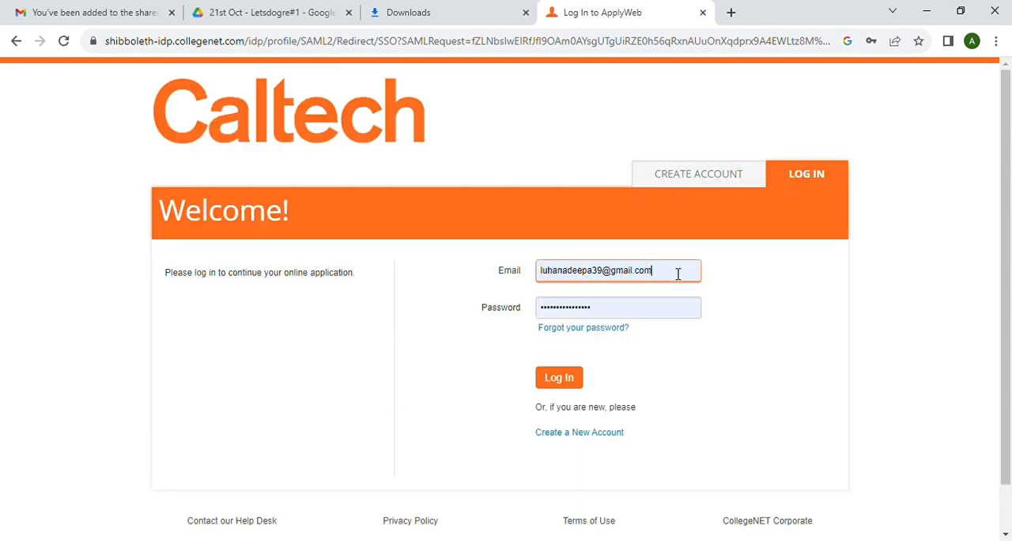
key(BackSpace)
key(BackSpace)
key(BackSpace)
key(BackSpace)
key(BackSpace)
key(BackSpace)
key(BackSpace)
key(BackSpace)
key(BackSpace)
key(BackSpace)
key(BackSpace)
key(BackSpace)
key(BackSpace)
key(BackSpace)
key(BackSpace)
key(BackSpace)
key(BackSpace)
key(BackSpace)
key(BackSpace)
key(BackSpace)
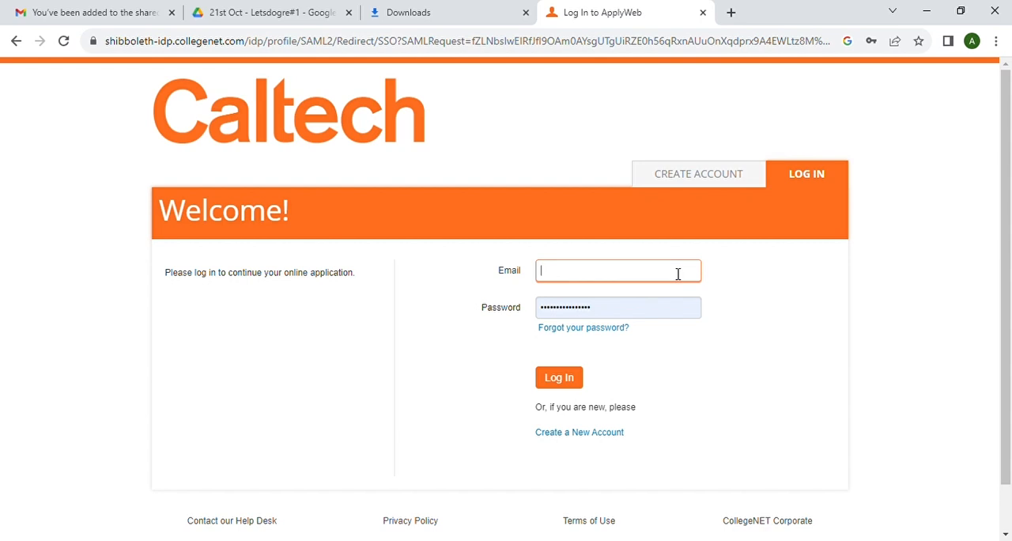
click(609, 314)
key(BackSpace)
key(BackSpace)
key(BackSpace)
key(BackSpace)
key(BackSpace)
key(BackSpace)
key(BackSpace)
key(BackSpace)
key(BackSpace)
key(BackSpace)
key(BackSpace)
key(BackSpace)
key(BackSpace)
key(BackSpace)
key(BackSpace)
key(BackSpace)
- Log in with the saved e-mail and password of the new account
click(569, 274)
text(han)
click(646, 303)
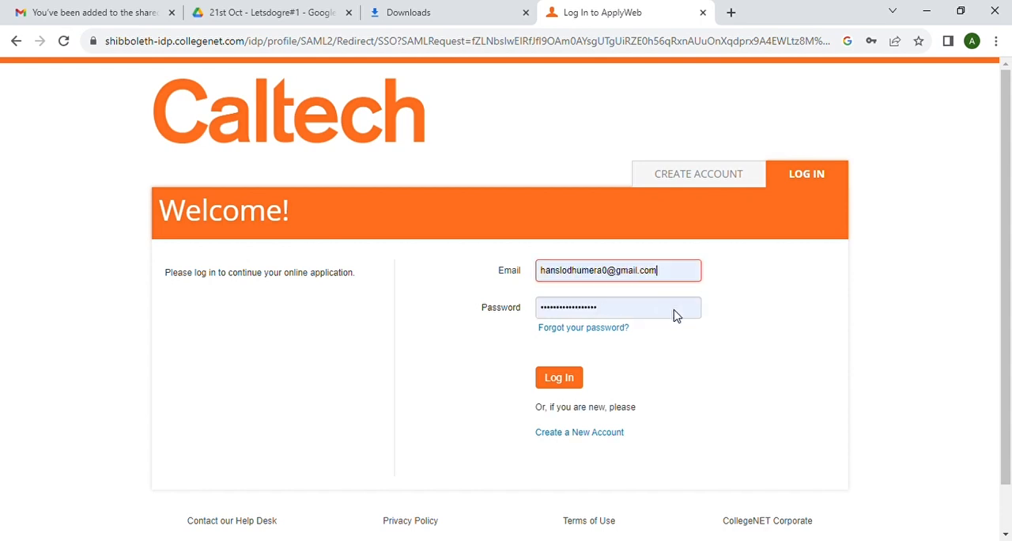
click(558, 379)
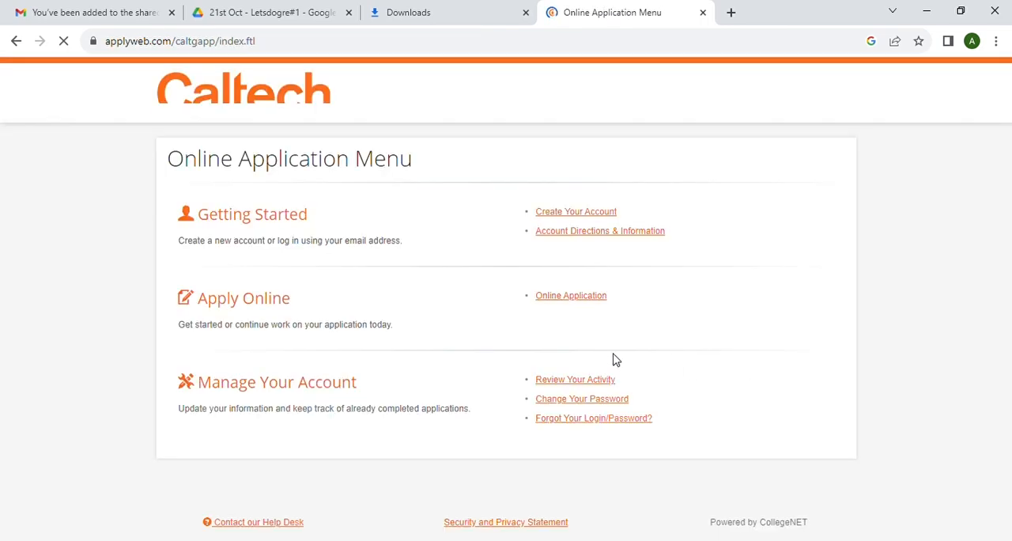
- Open the online graduate application and continue past the Application Checklist to the Personal Information page
click(582, 299)
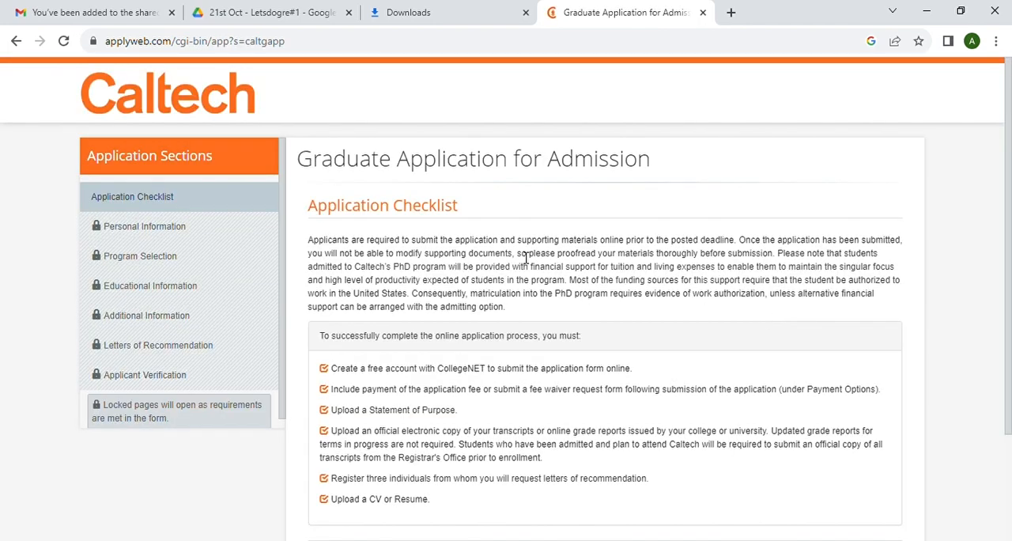
scroll(525, 256, down, 2)
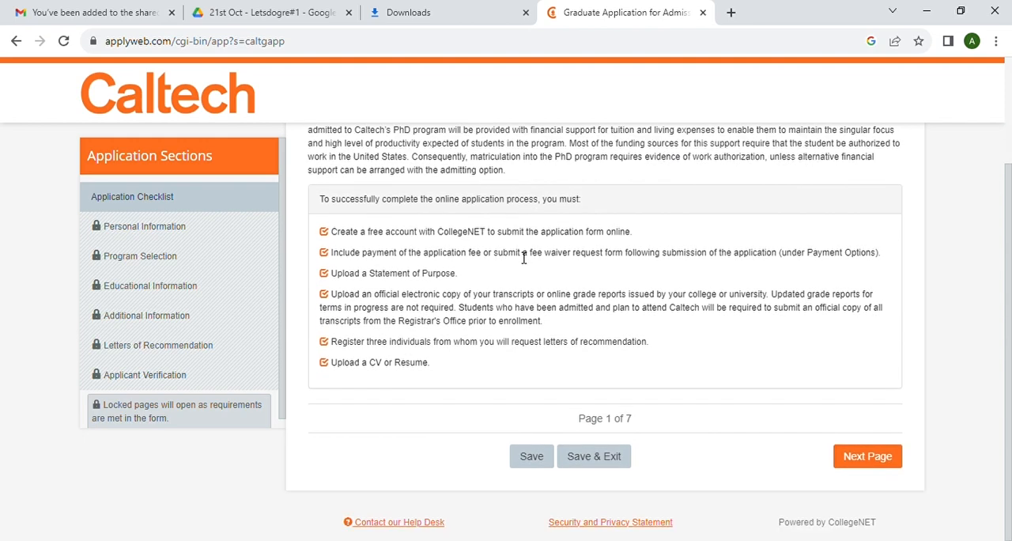
click(870, 462)
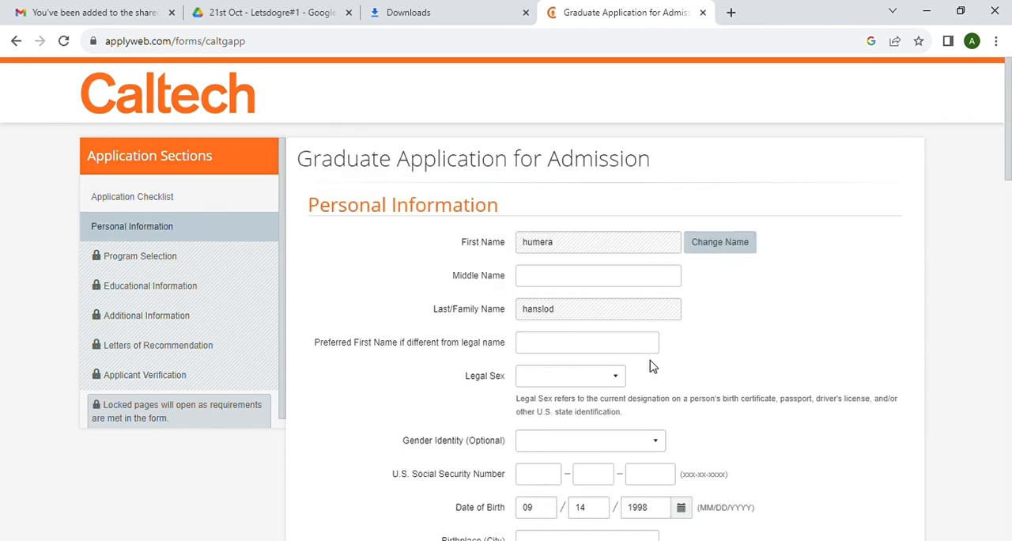
- Set the applicant's legal sex to Female
scroll(552, 294, down, 1)
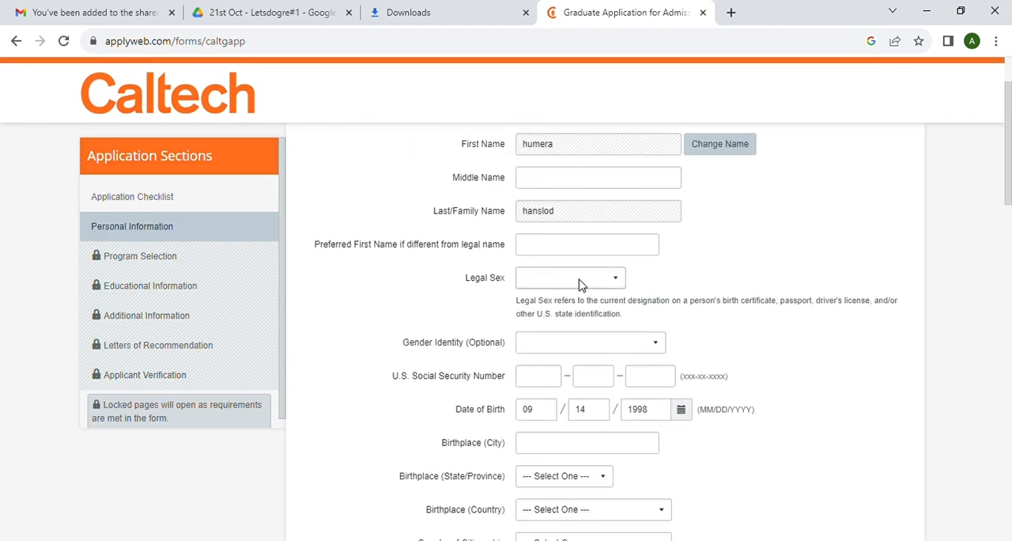
click(579, 283)
click(549, 319)
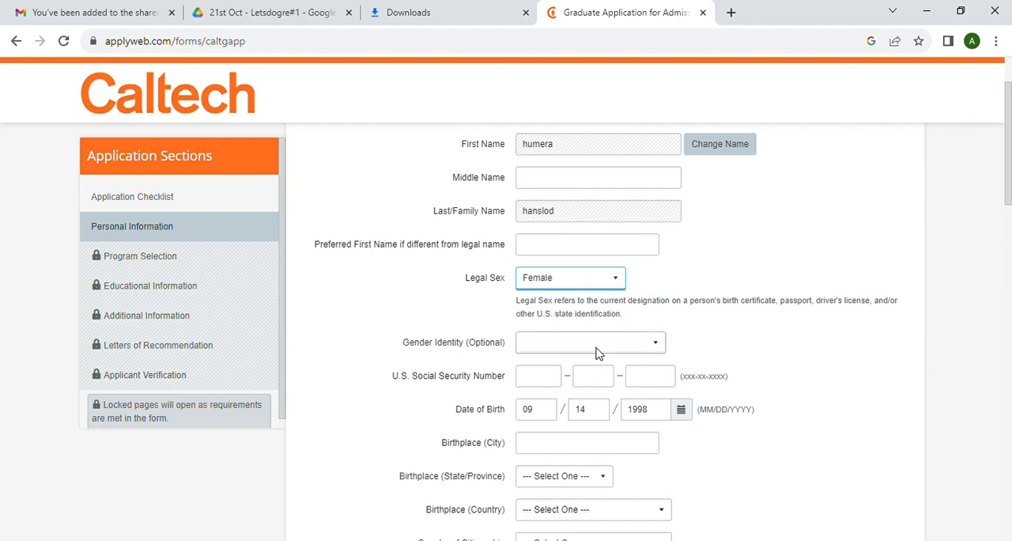
- Set the birthplace city to agra and the birthplace country to India
scroll(597, 353, down, 1)
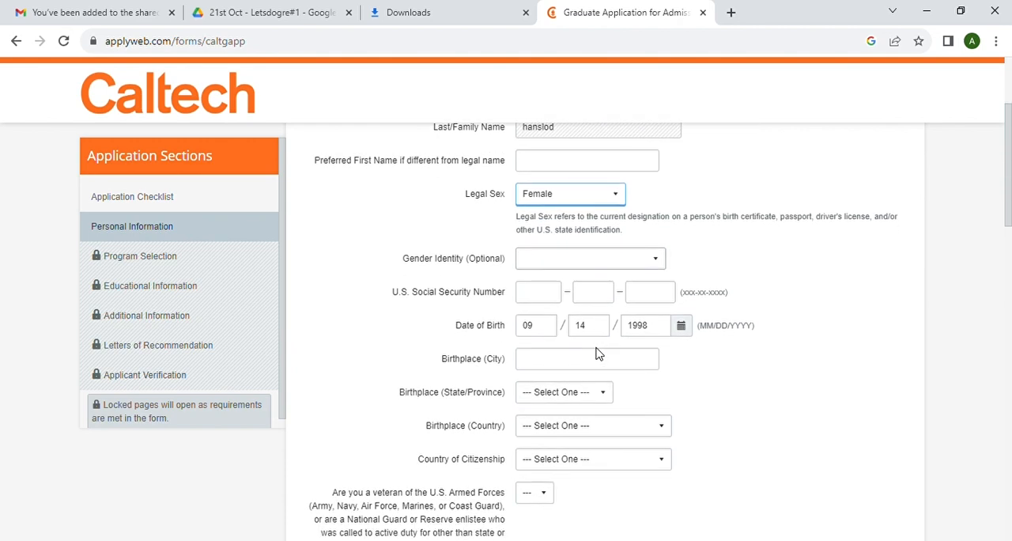
click(537, 363)
text(agra)
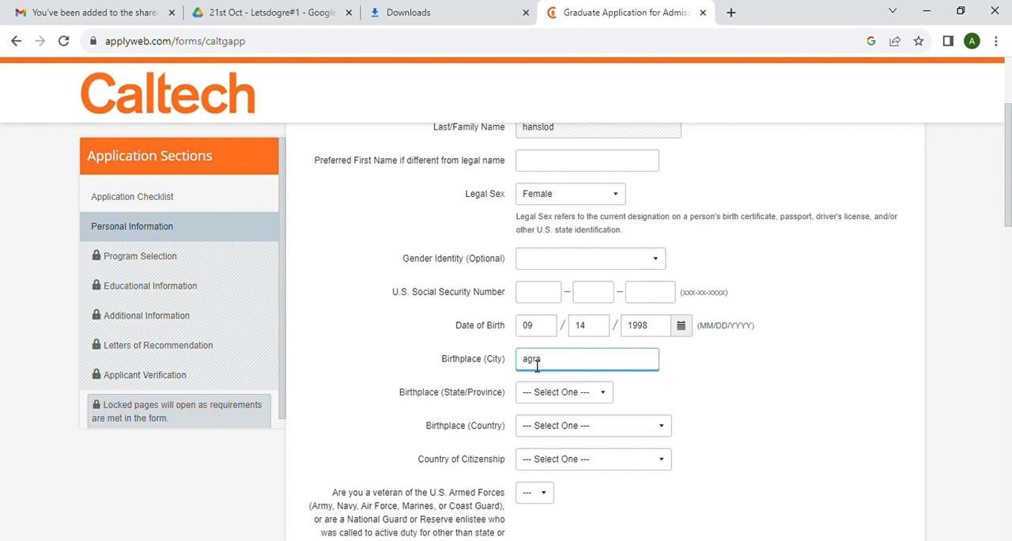
click(542, 394)
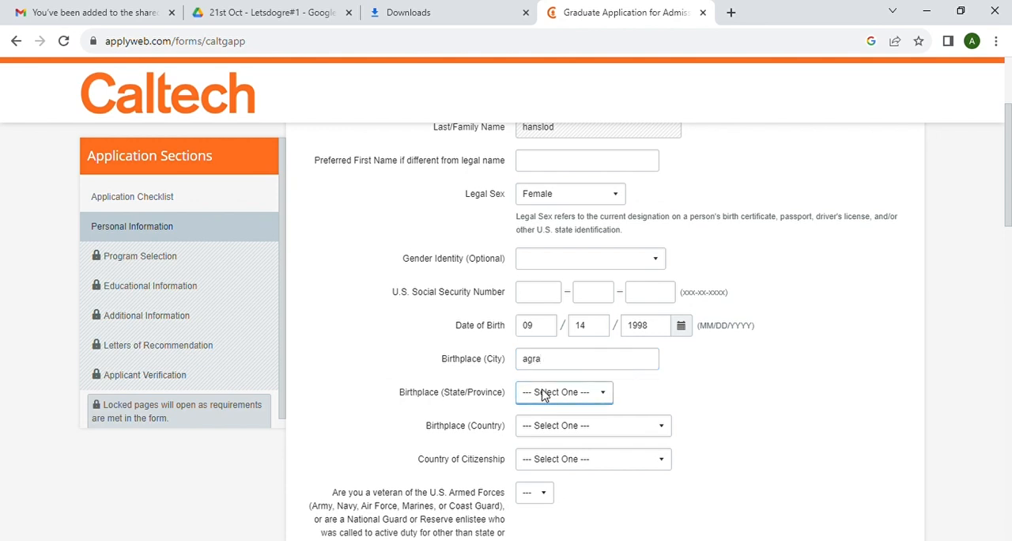
text(in)
click(561, 162)
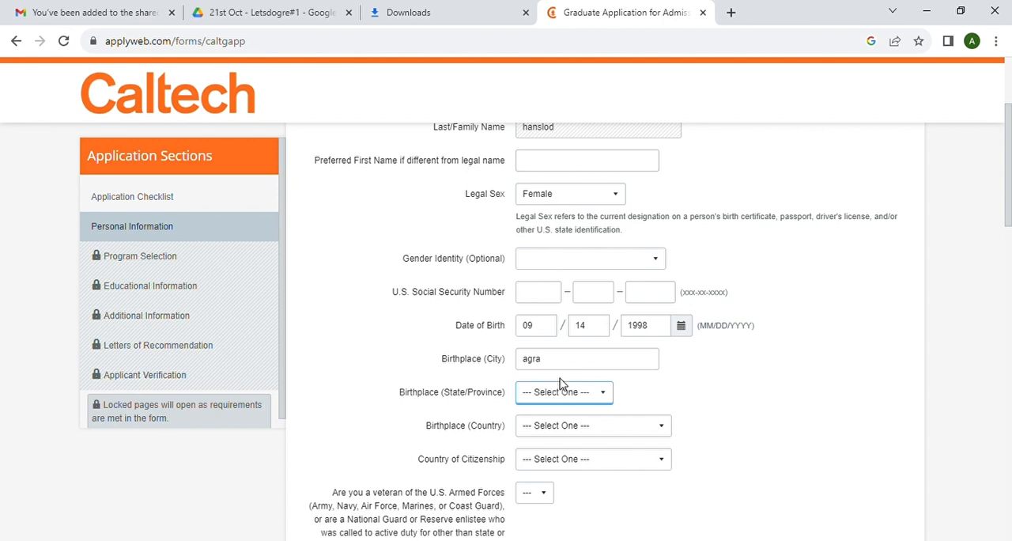
click(563, 428)
text(india)
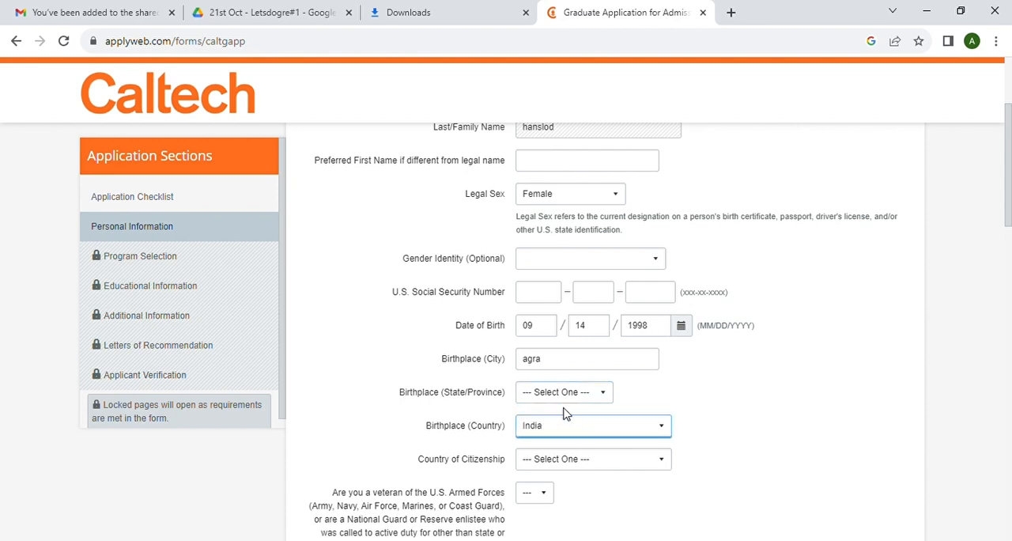
- Set the country of citizenship to India and the currently held visa type to "F" Student
scroll(633, 431, down, 2)
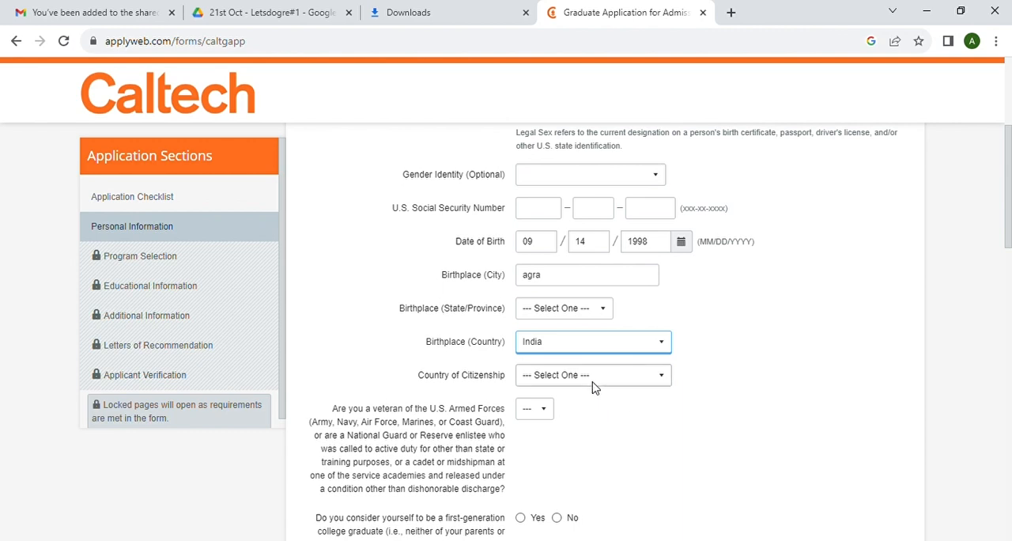
key(Tab)
text(india)
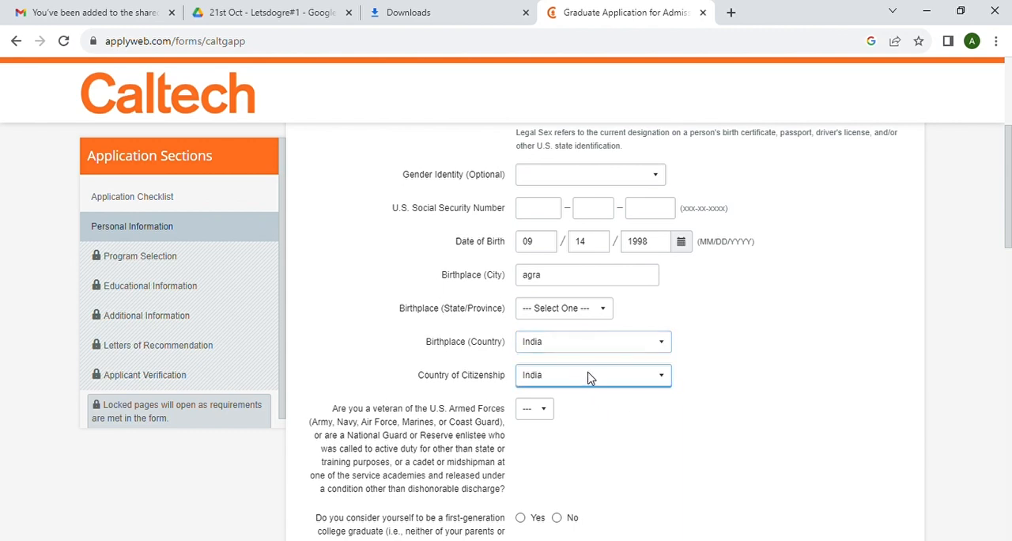
scroll(566, 406, down, 1)
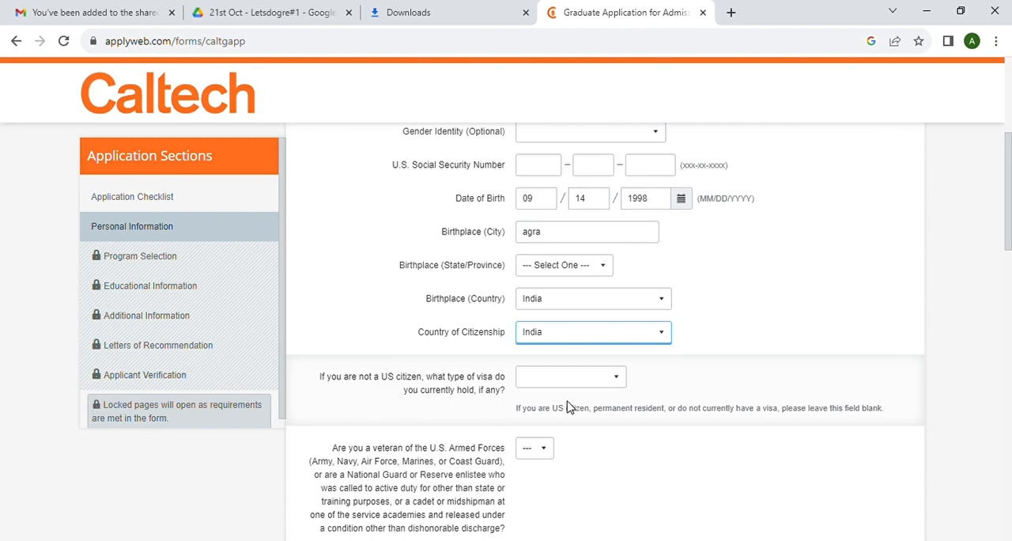
key(Tab)
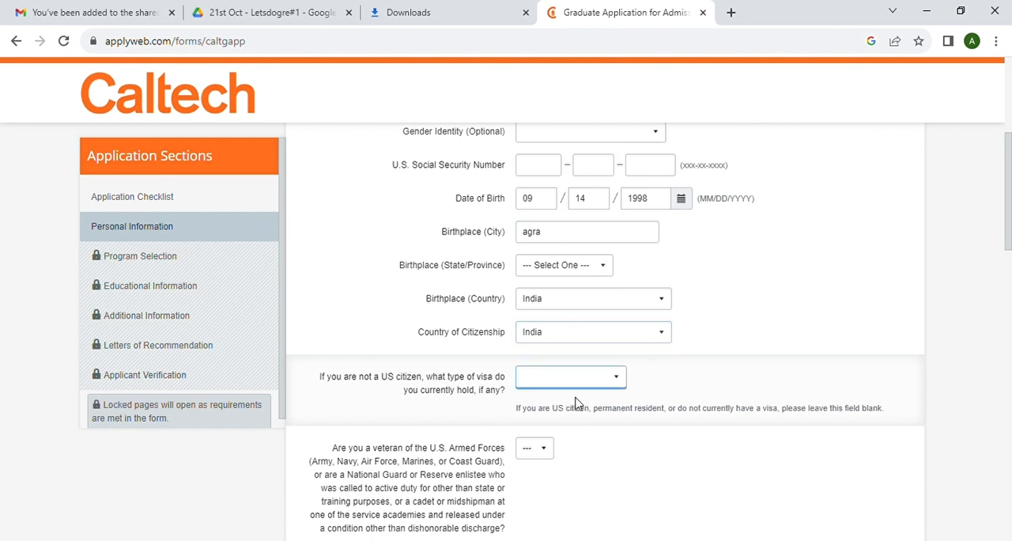
click(572, 411)
- Answer No to the U.S. Armed Forces veteran question and Yes to the first-generation college graduate question
scroll(658, 451, down, 2)
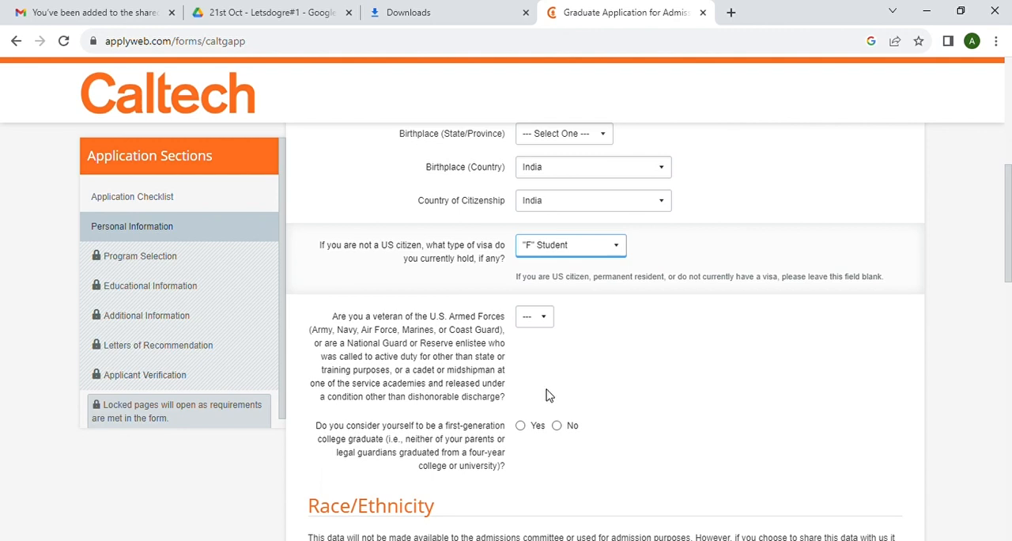
key(Tab)
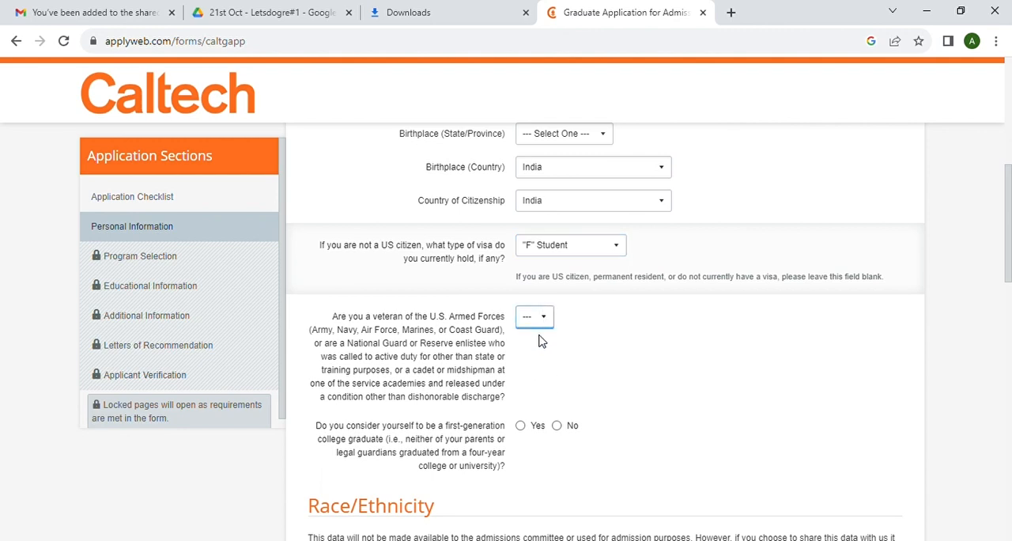
key(n)
scroll(657, 384, down, 2)
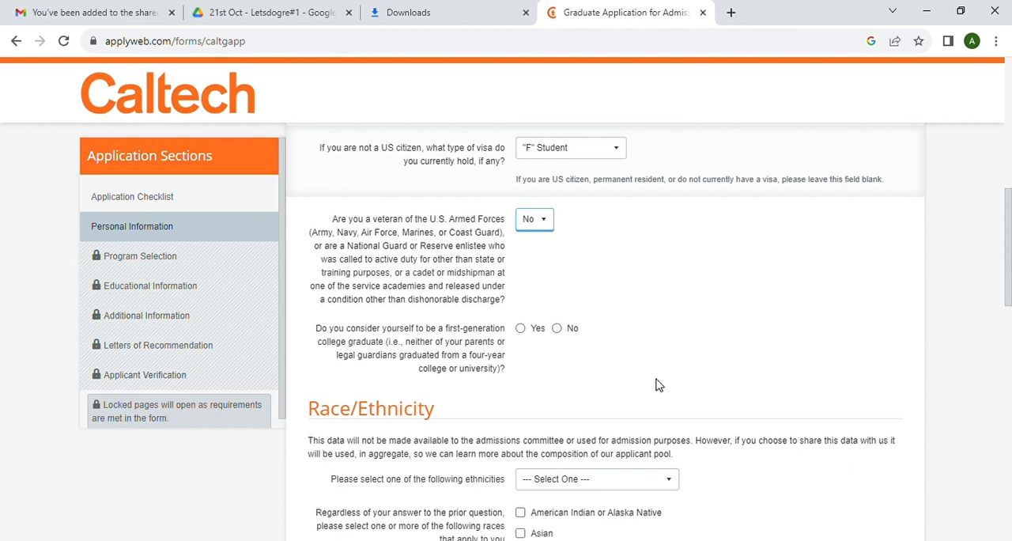
click(521, 331)
scroll(603, 376, down, 3)
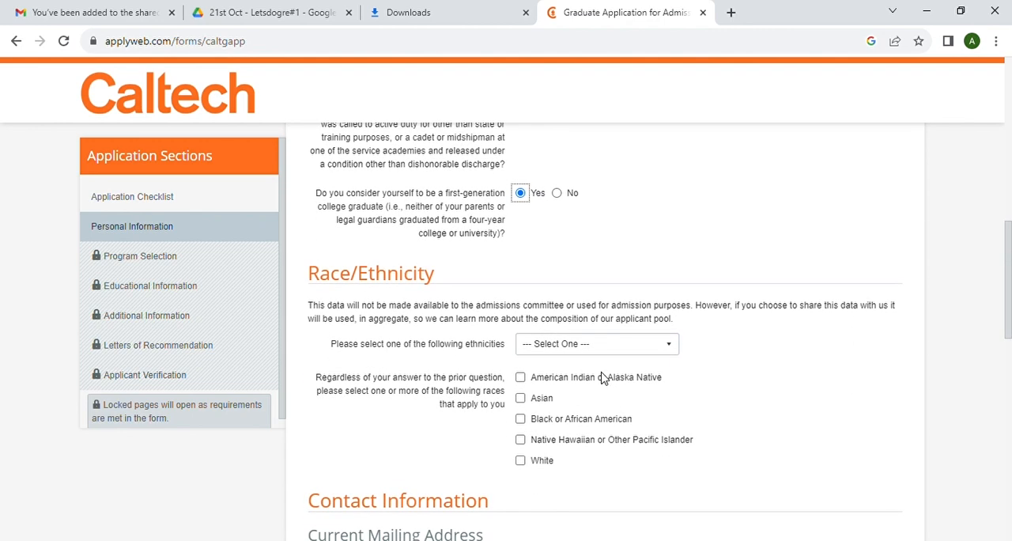
- Set the ethnicity to Not Hispanic or Latino and select Asian as the race
click(577, 348)
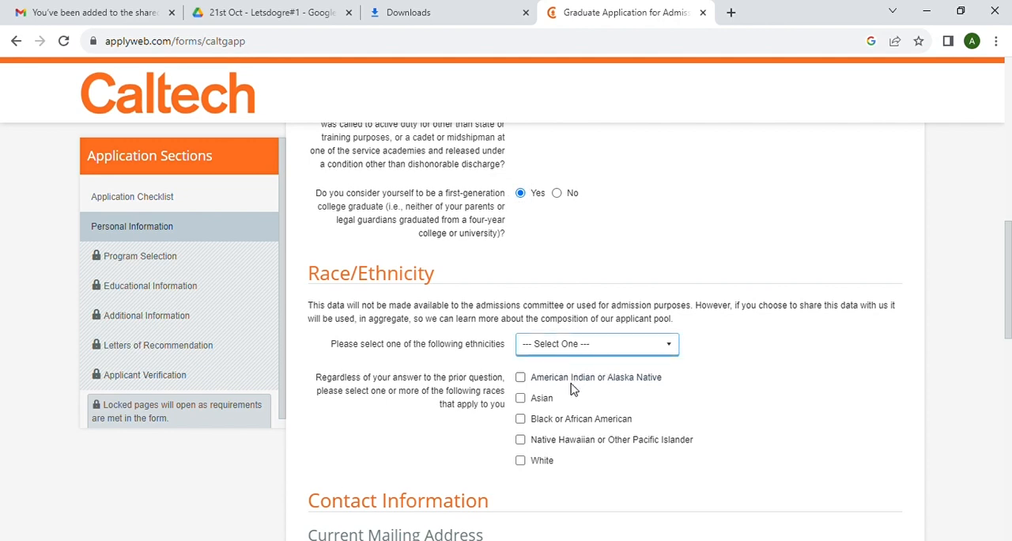
key(Down)
key(Down)
scroll(626, 395, down, 1)
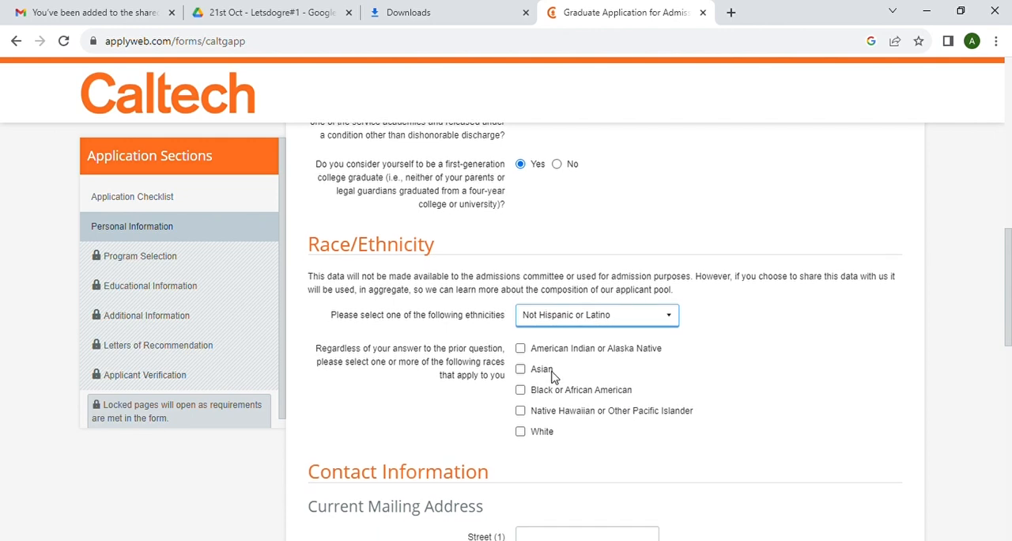
click(520, 370)
- Fill in the street and city of the current mailing address with the saved address details
scroll(610, 419, down, 3)
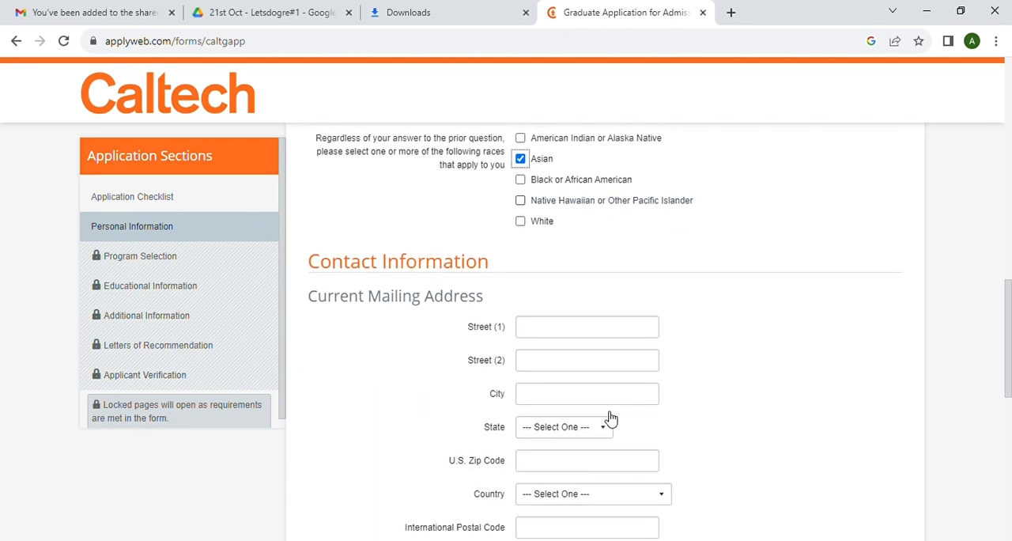
click(537, 334)
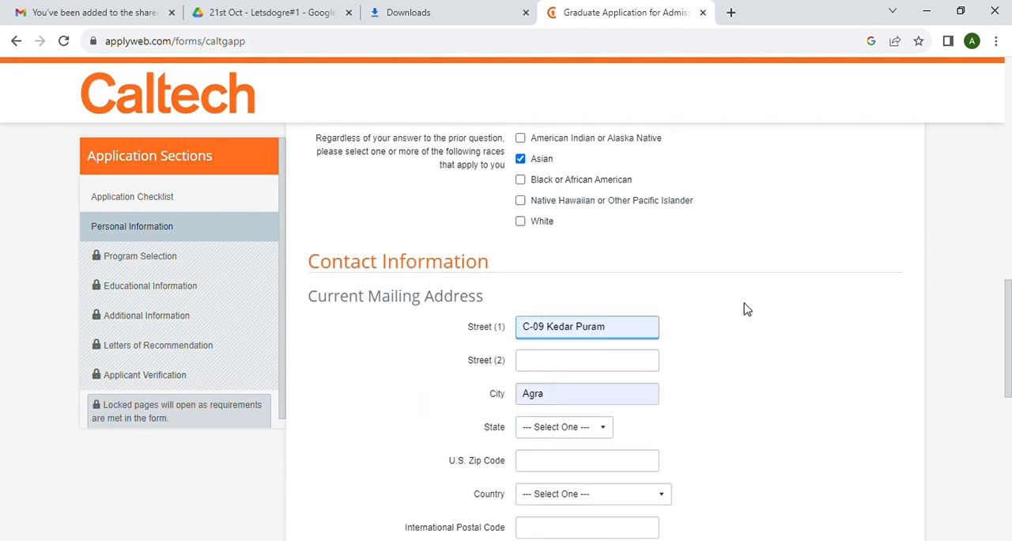
key(Return)
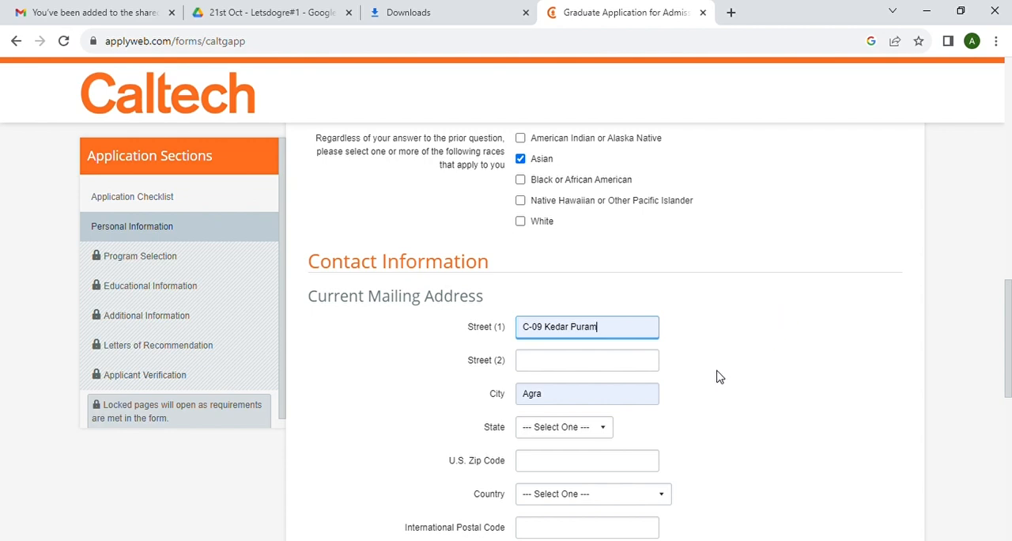
scroll(719, 376, down, 2)
click(585, 342)
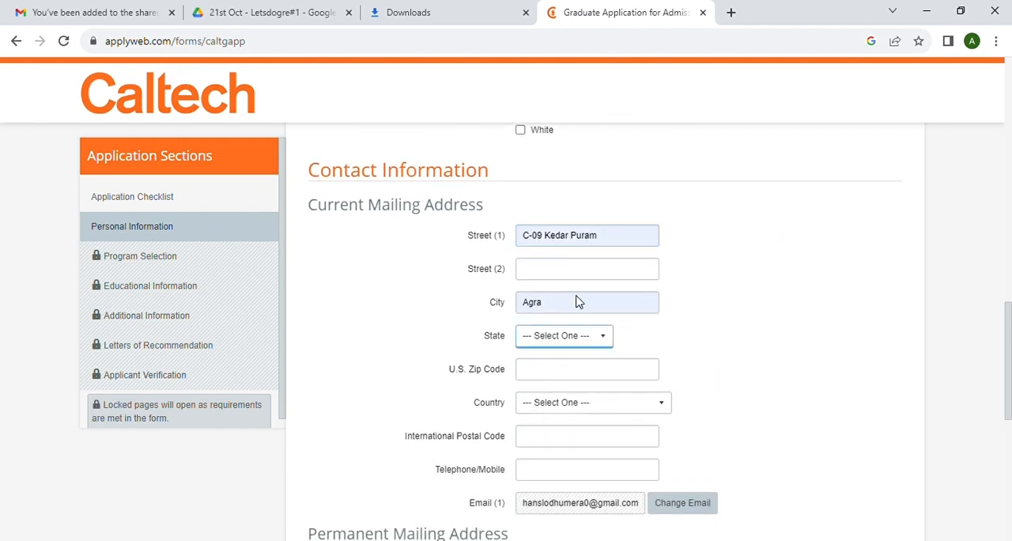
- Set the current mailing address country to India and enter the international postal code and telephone number
scroll(605, 352, down, 1)
scroll(606, 351, down, 1)
click(597, 326)
key(i)
key(n)
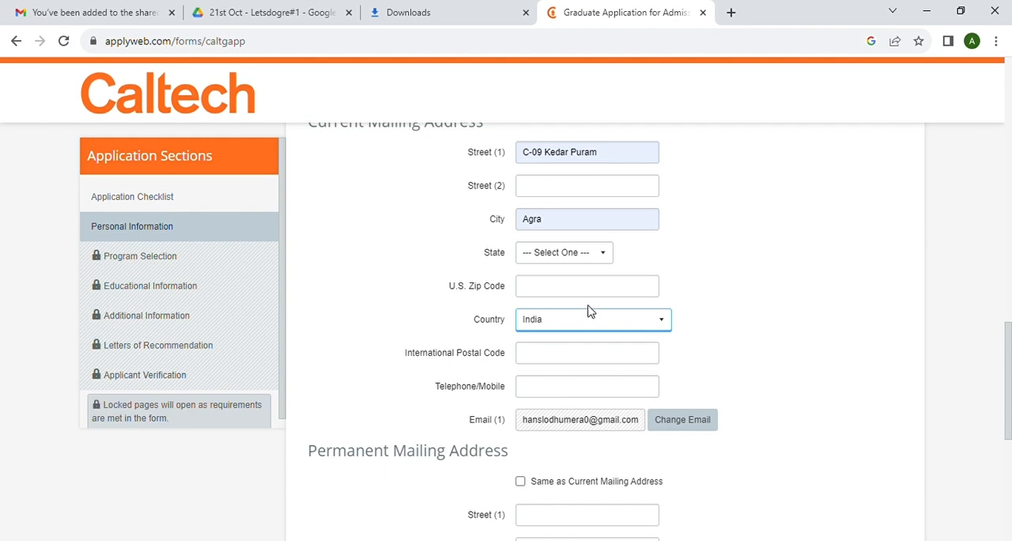
click(540, 359)
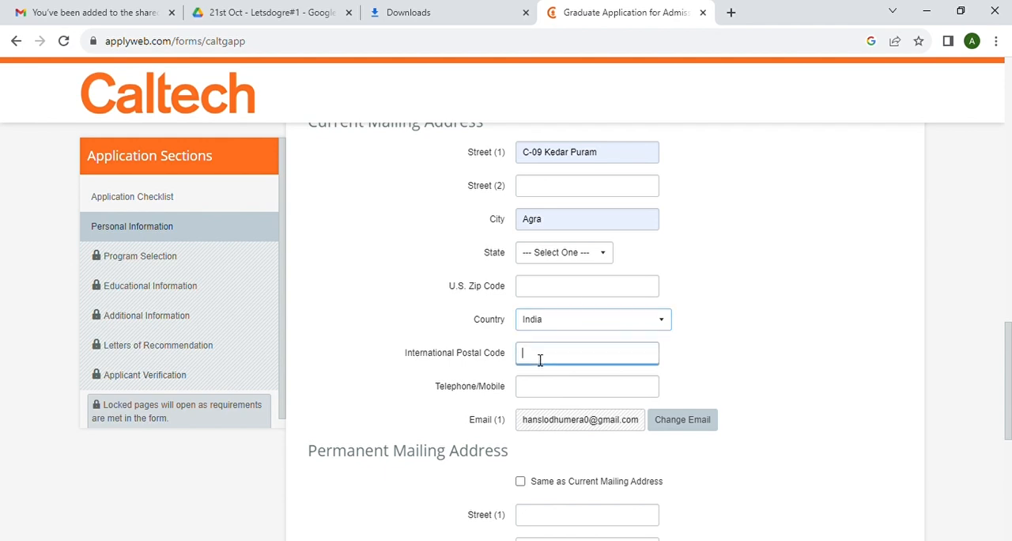
click(741, 292)
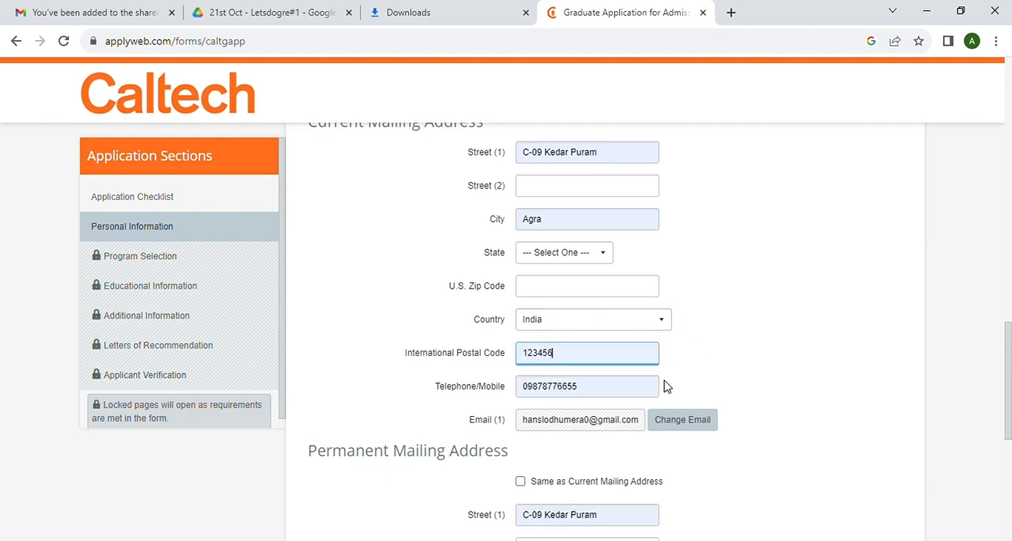
- Mark the permanent mailing address as the same as the current mailing address
scroll(665, 381, down, 1)
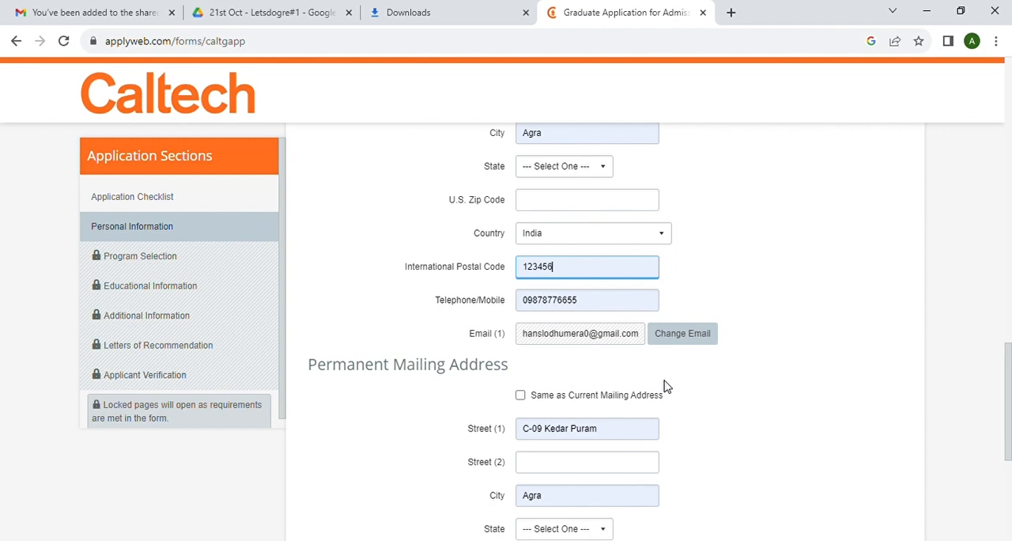
scroll(665, 386, down, 1)
scroll(664, 386, down, 1)
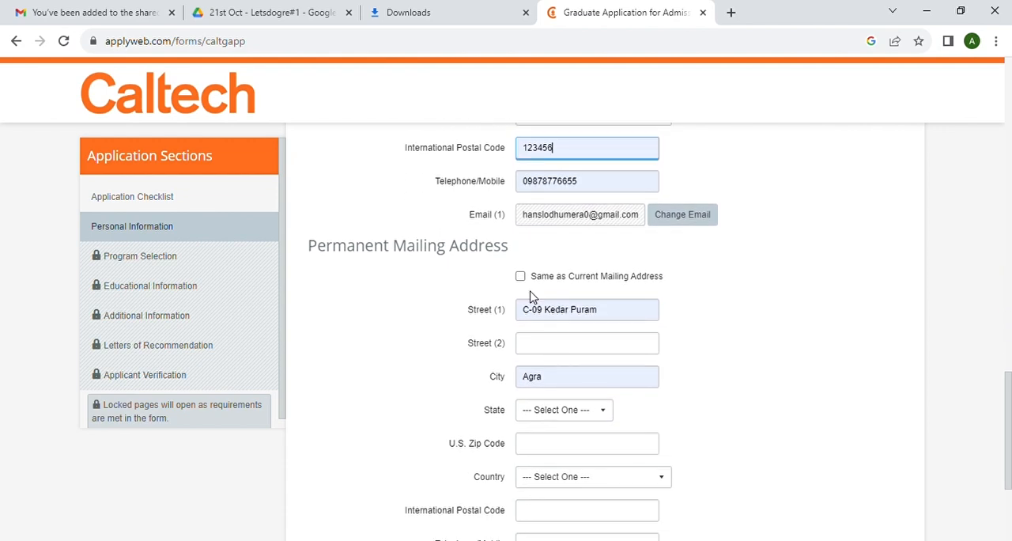
click(521, 278)
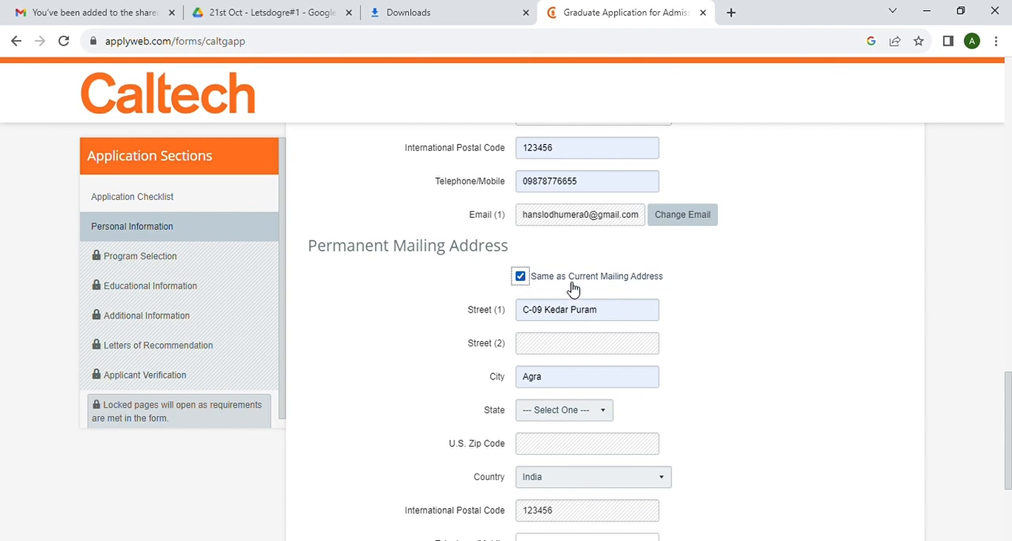
- Fill in the permanent address's telephone number and second e-mail, and continue to the program selection page
scroll(576, 288, down, 3)
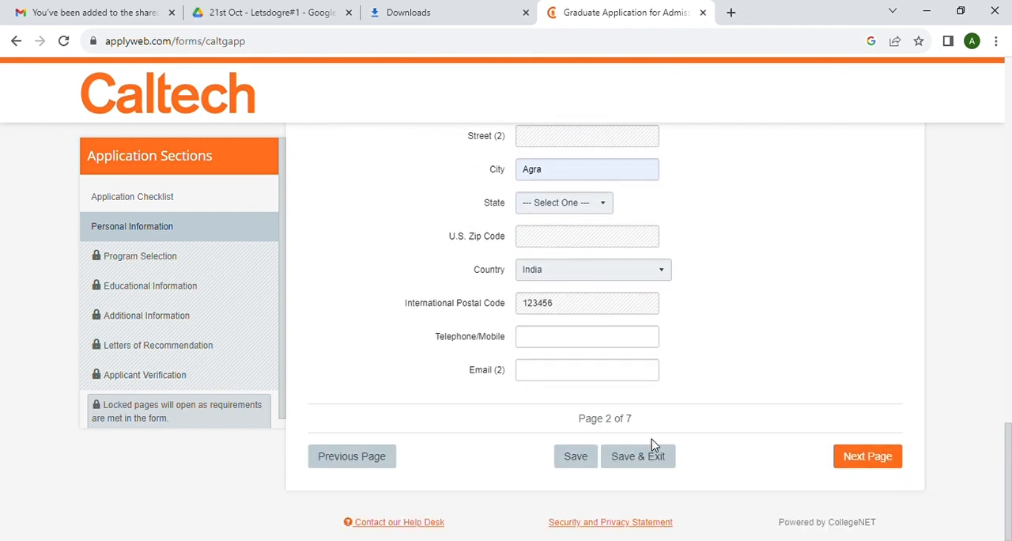
click(549, 342)
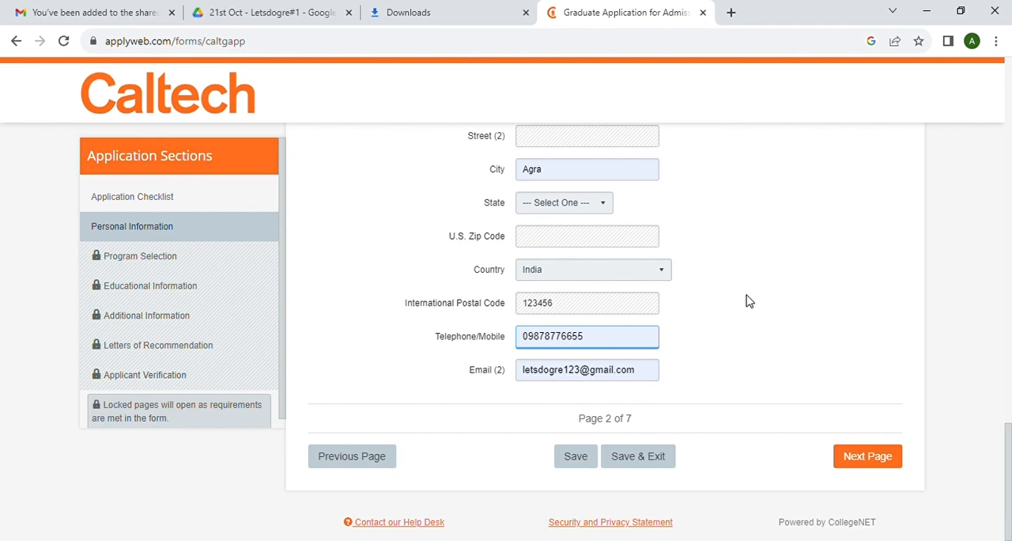
click(884, 462)
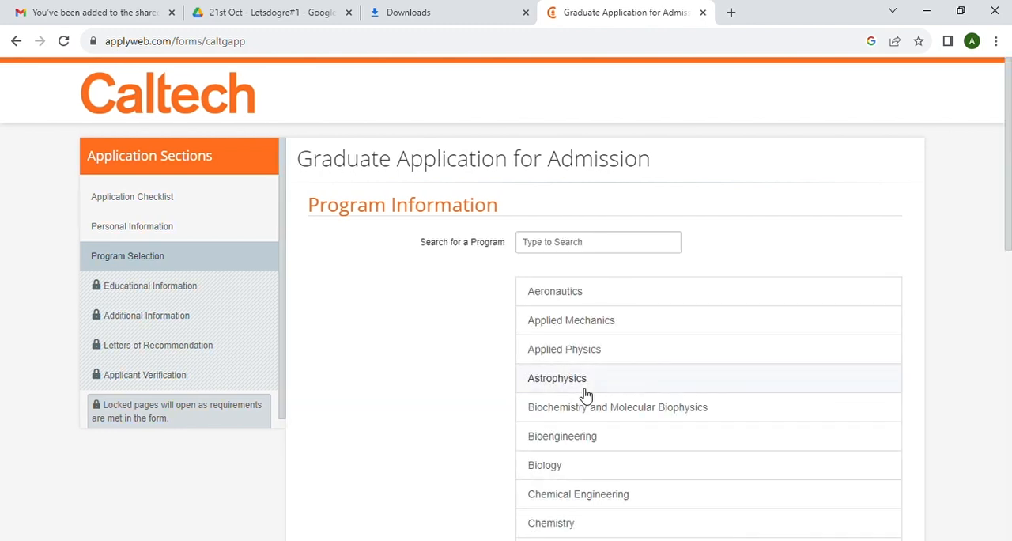
- Choose the Chemistry program for the FALL 2024 term
scroll(599, 357, down, 1)
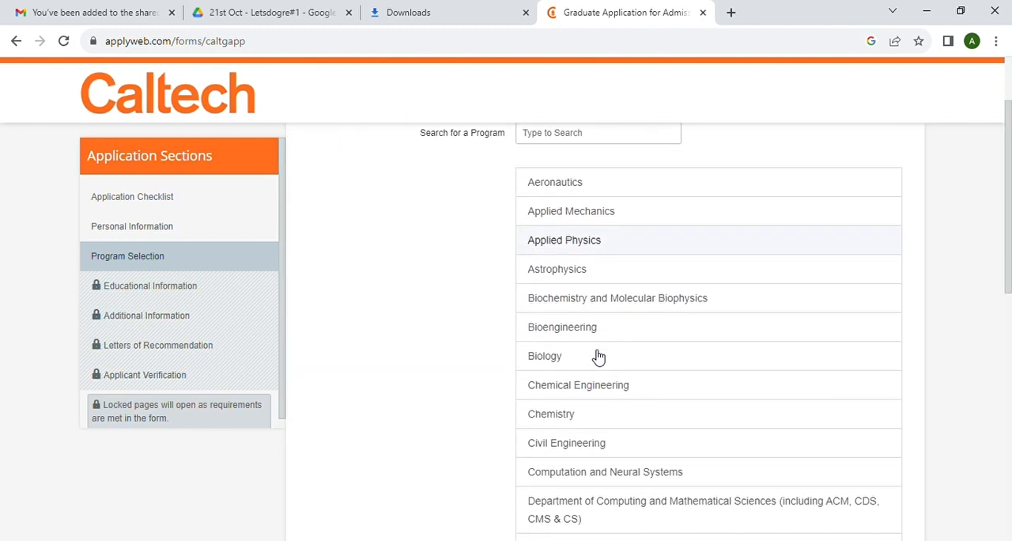
click(565, 421)
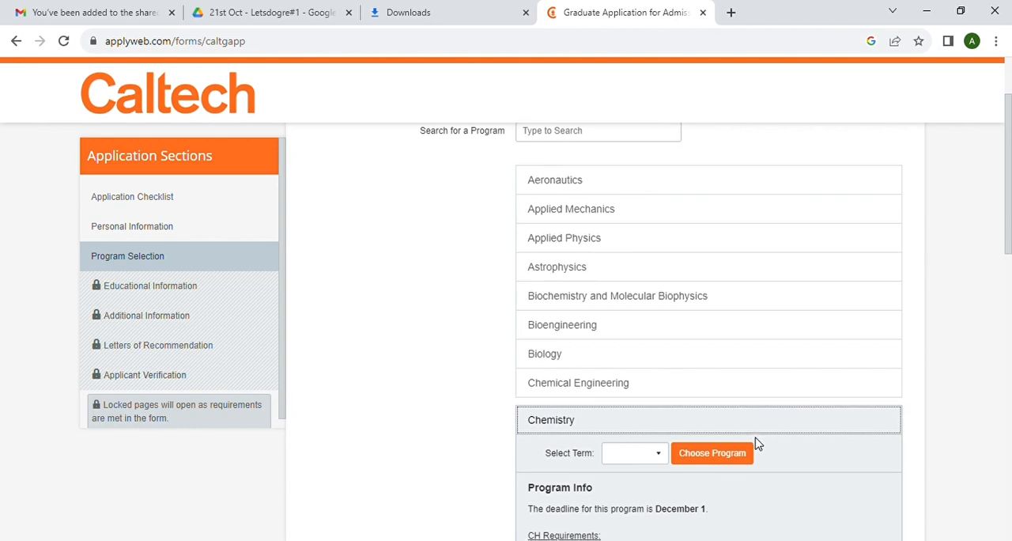
scroll(758, 440, down, 1)
click(656, 356)
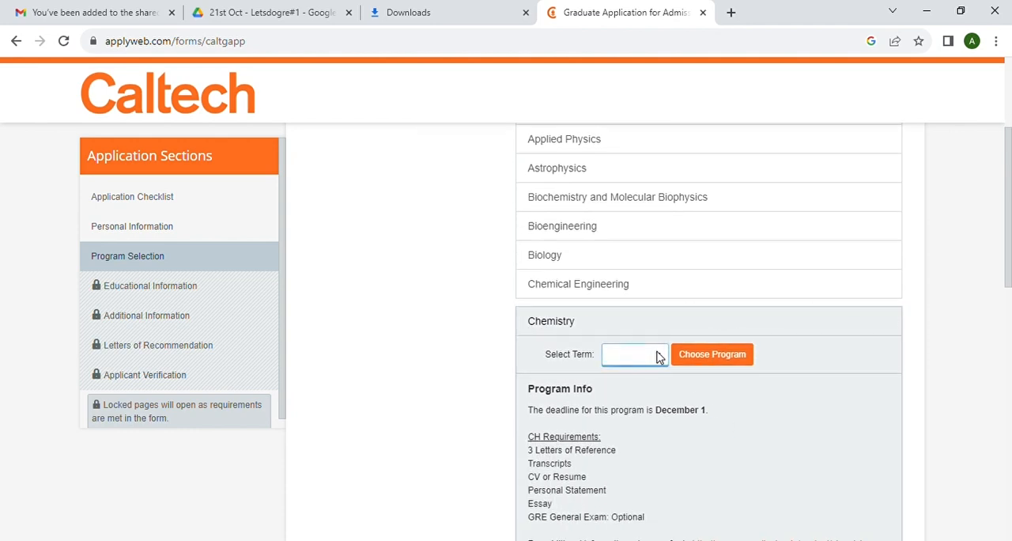
click(637, 386)
click(732, 362)
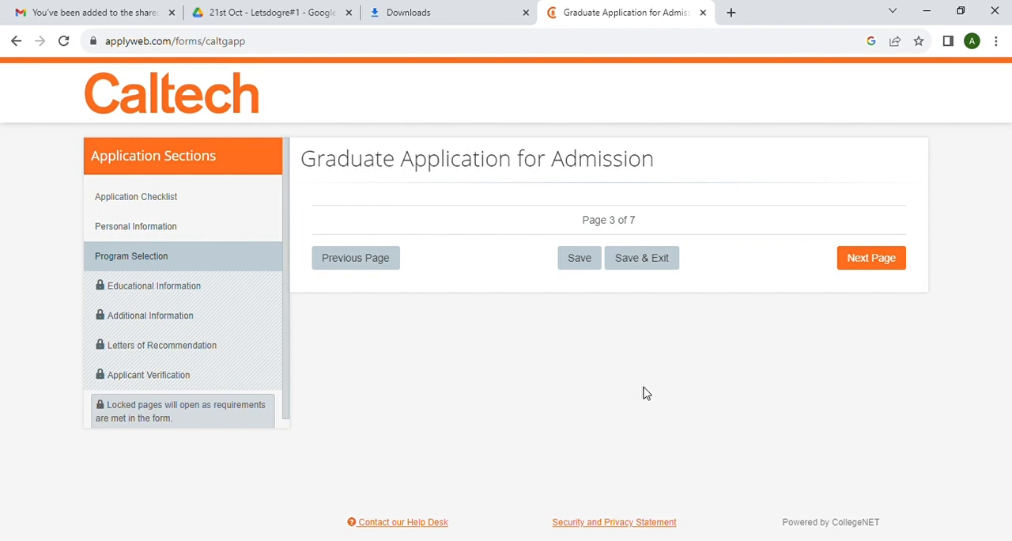
- Set the three areas of special interest to Physical Chemistry Theory, Organic Chemistry and Inorganic Chemistry
scroll(751, 447, down, 3)
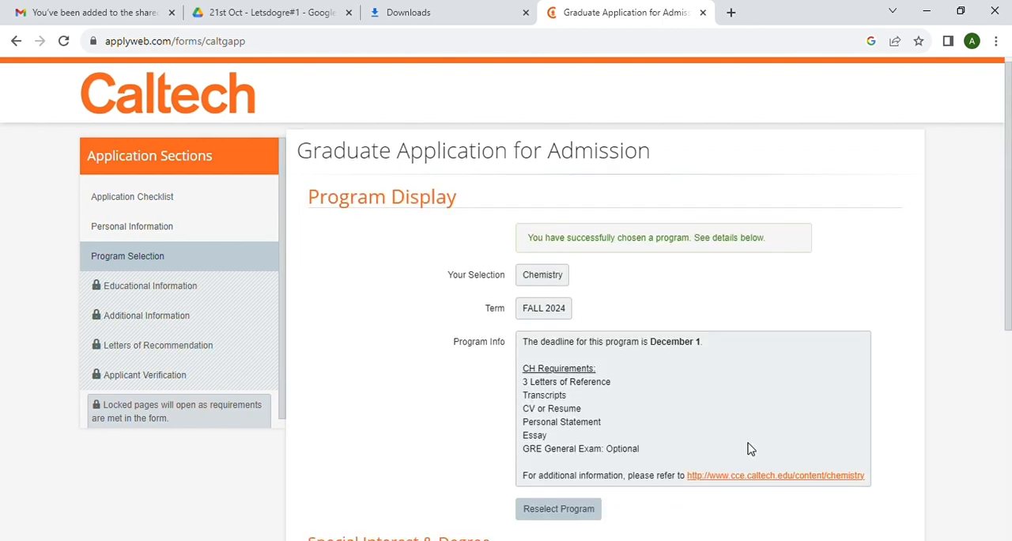
scroll(749, 447, down, 3)
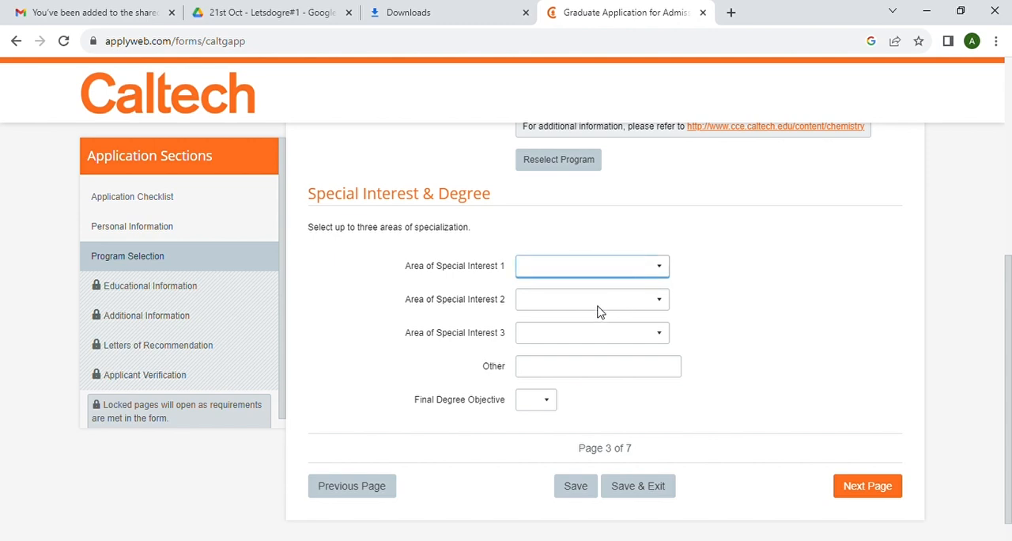
click(581, 344)
click(556, 306)
click(560, 348)
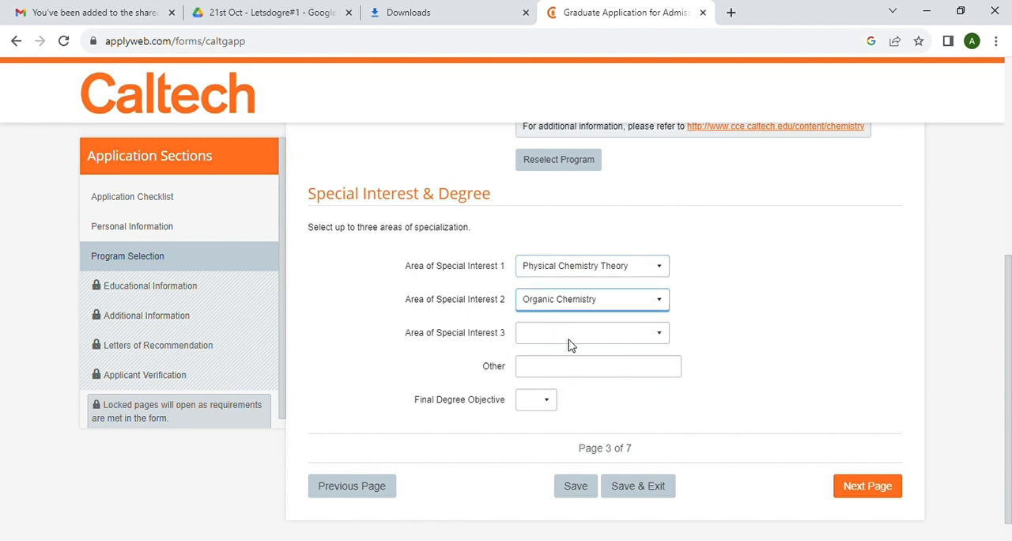
click(581, 339)
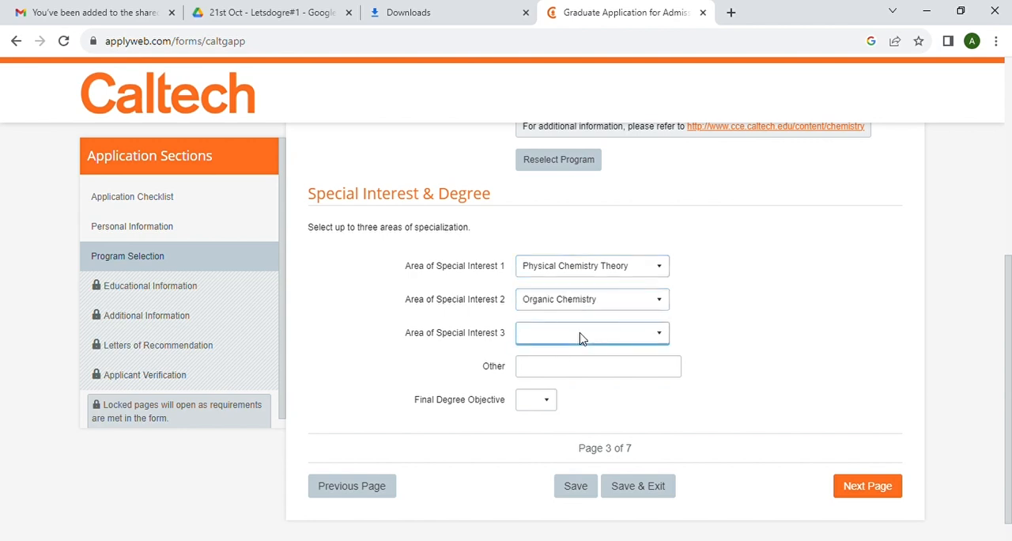
click(564, 382)
- Set the final degree objective to PhD and continue to the educational information page
scroll(647, 395, down, 1)
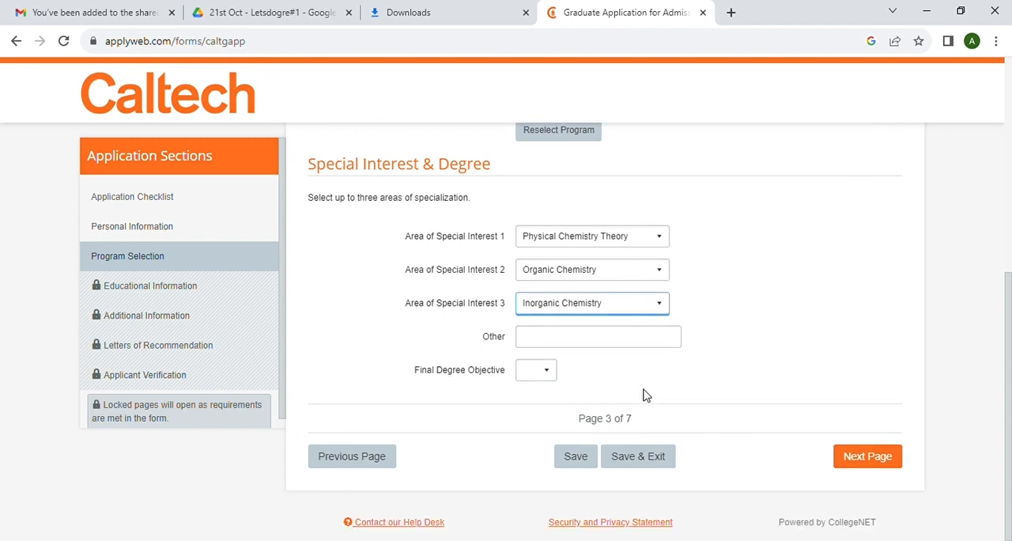
click(540, 372)
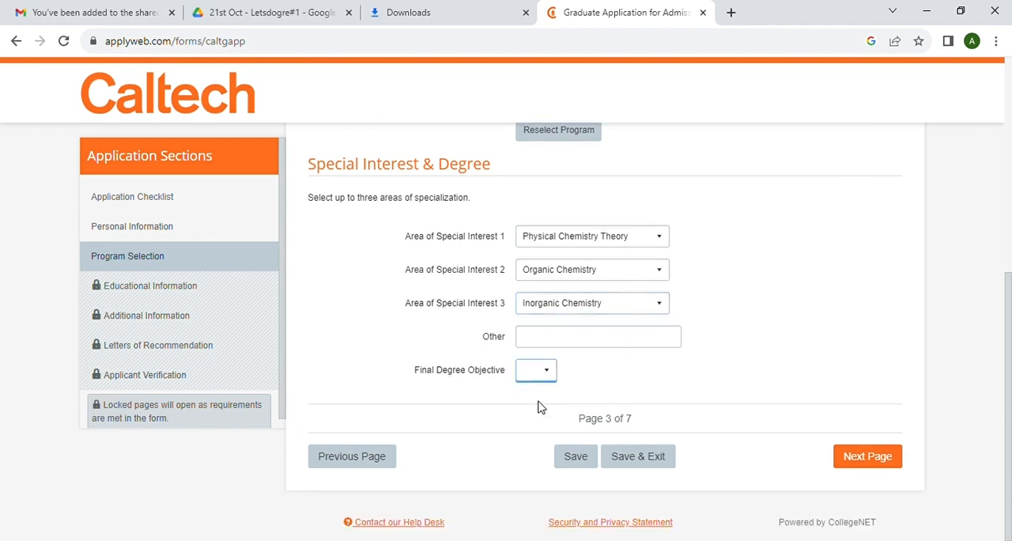
click(537, 406)
click(870, 460)
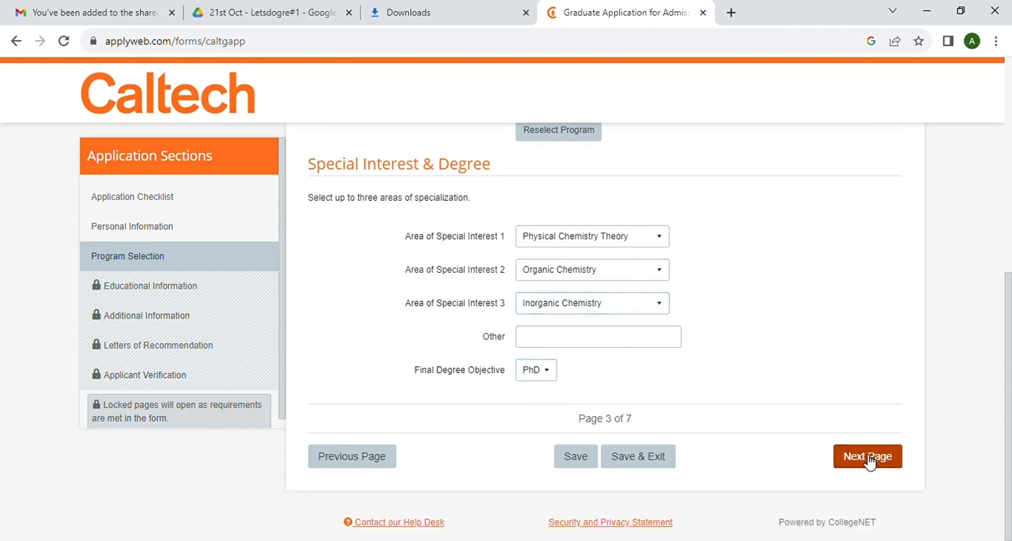
click(868, 459)
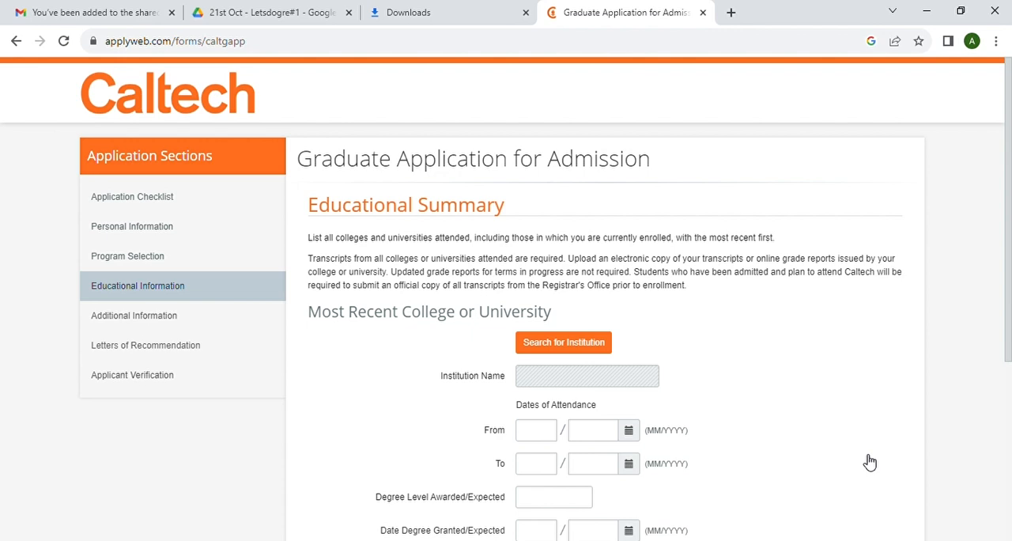
- Open the institution search for the most recent college and follow the option for schools outside the U.S.A. or Canada
scroll(758, 440, down, 2)
scroll(758, 441, up, 2)
scroll(758, 441, down, 1)
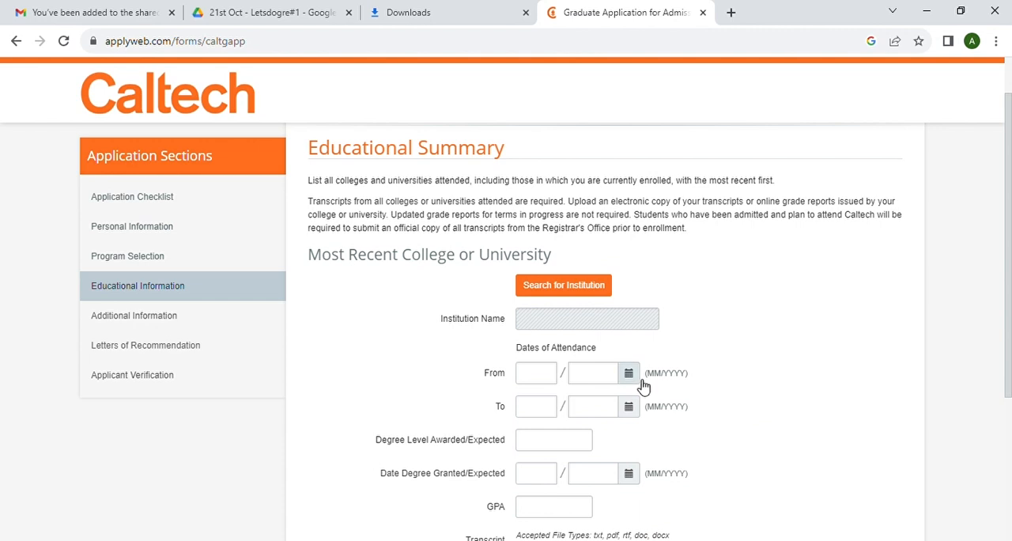
click(565, 286)
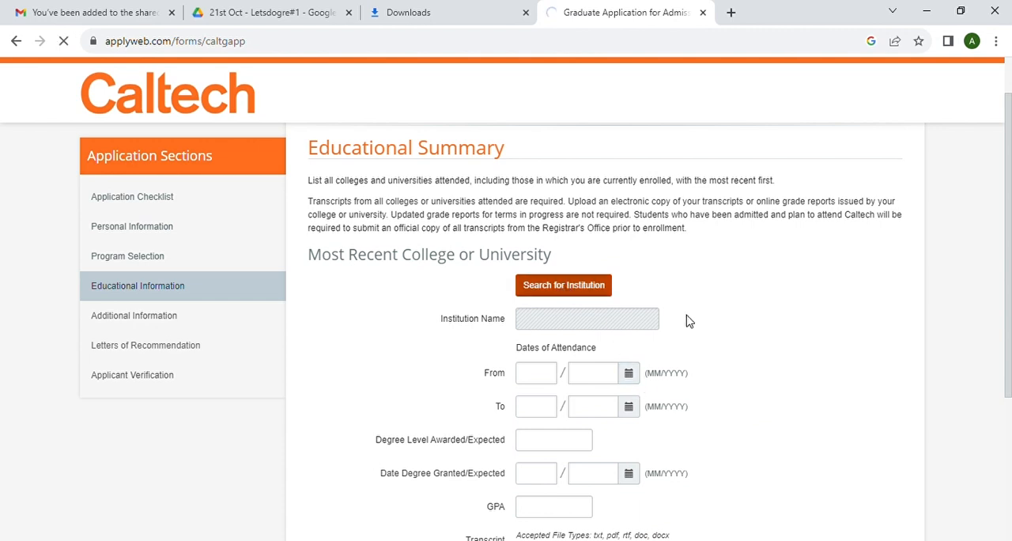
scroll(687, 320, down, 2)
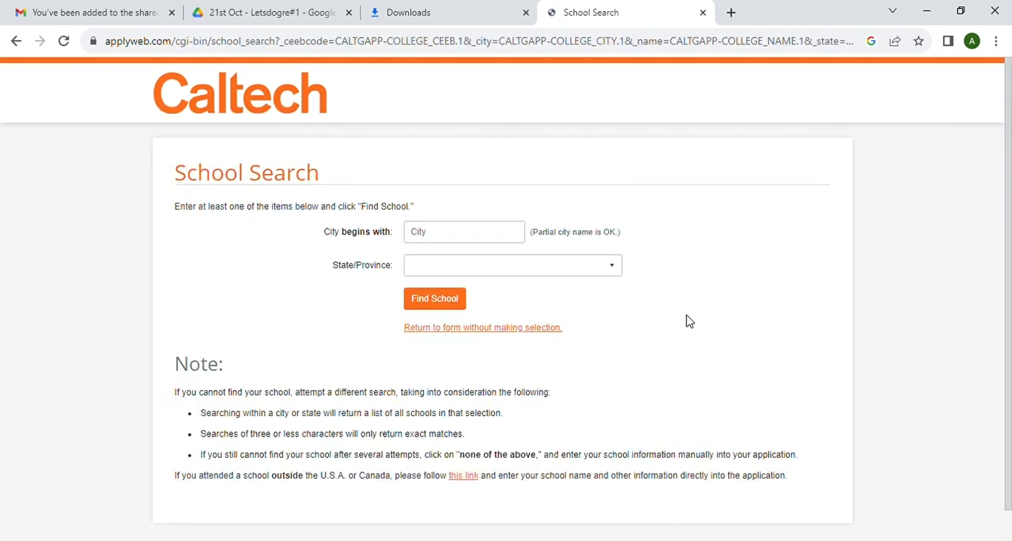
click(465, 477)
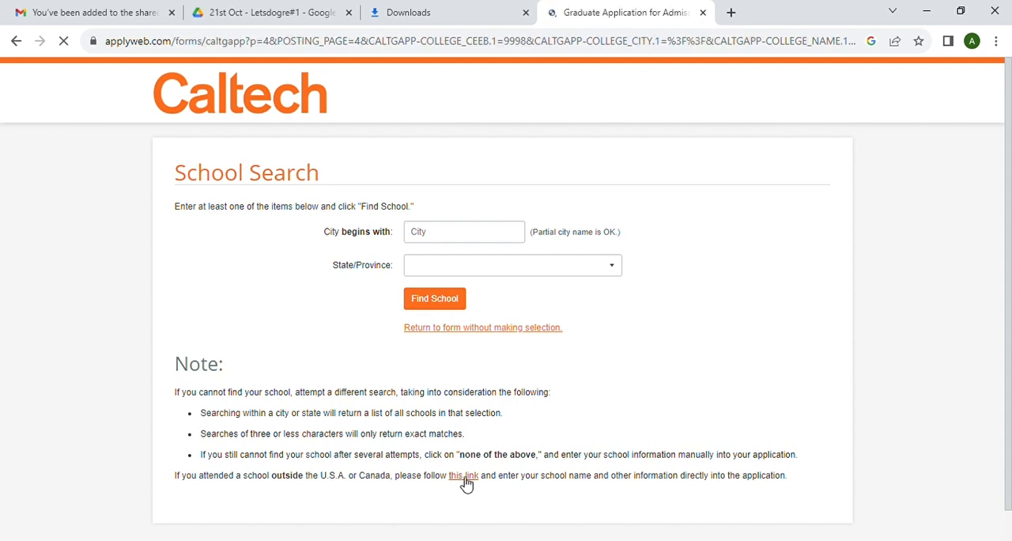
- Enter "amity university" as the name of the most recent institution
click(598, 186)
key(BackSpace)
key(BackSpace)
key(BackSpace)
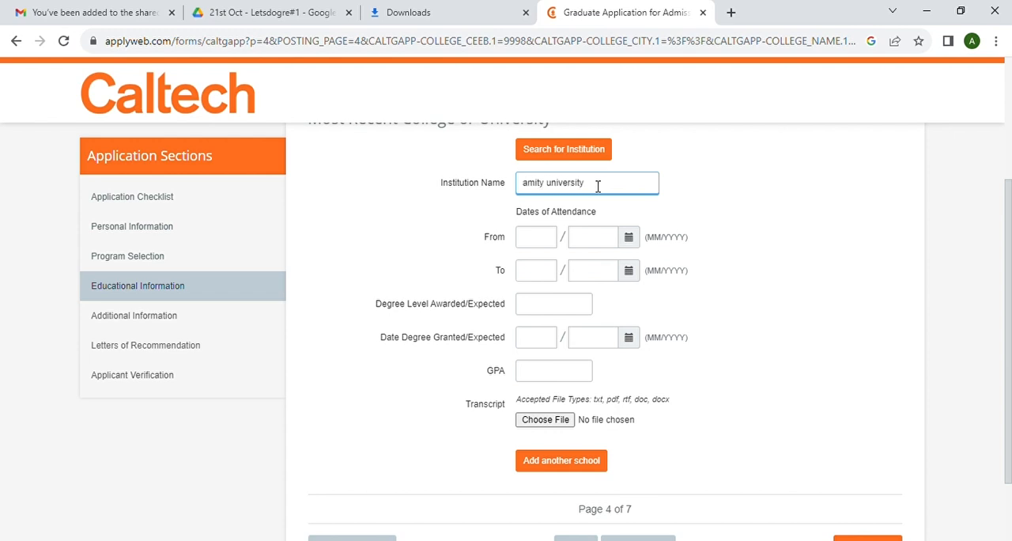
- Set the most recent college's dates of attendance from 07/2018 to 06/2021
click(537, 251)
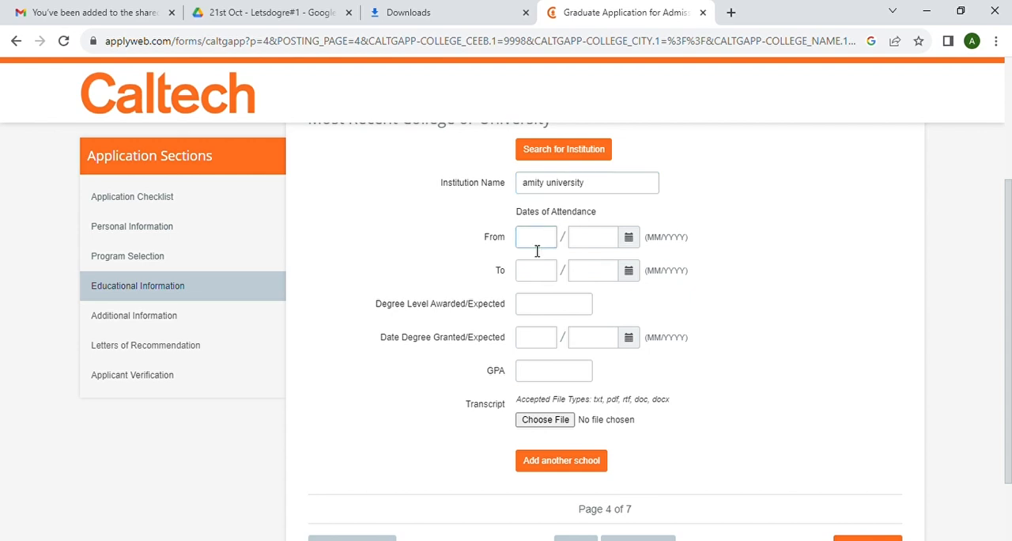
text(07)
click(588, 242)
text(2018)
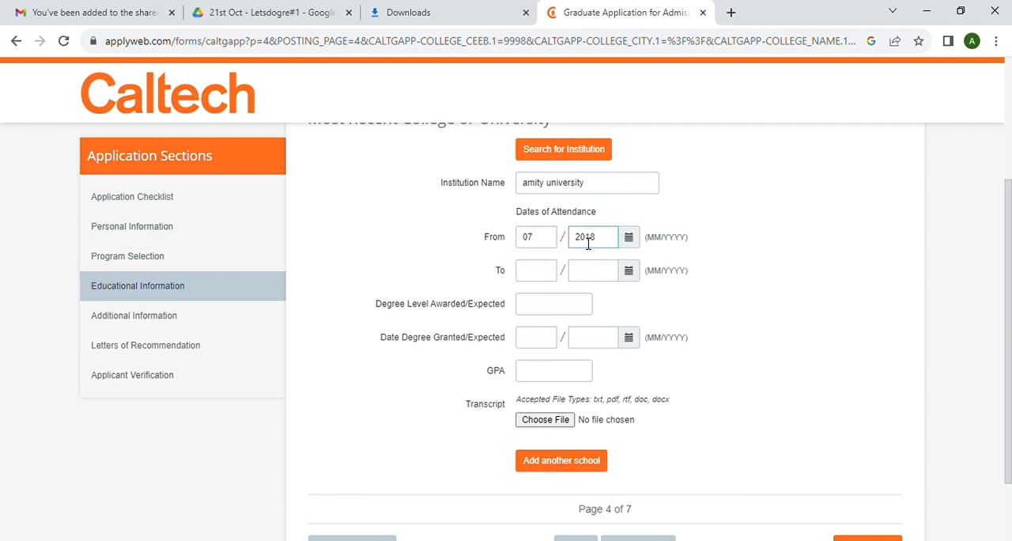
click(535, 279)
text(06)
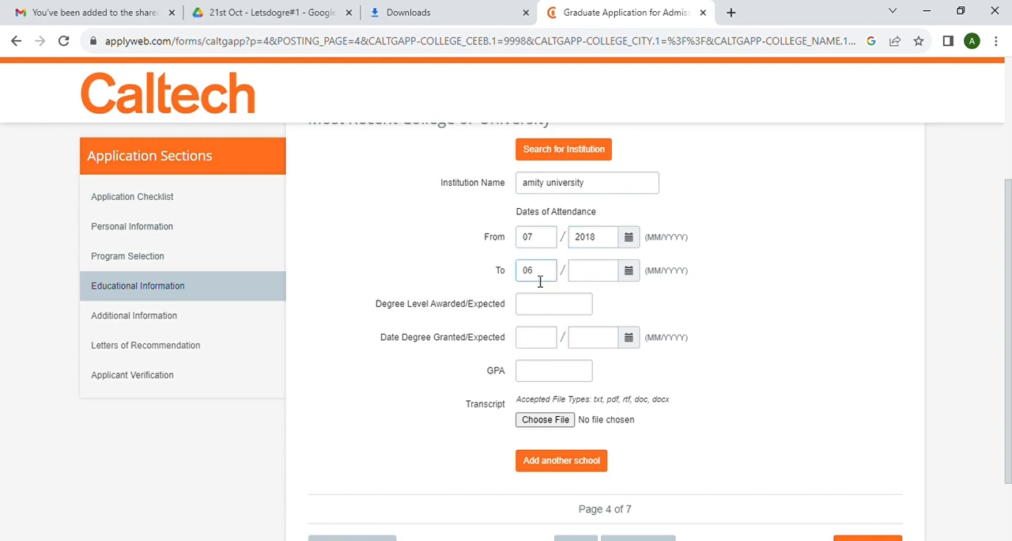
click(585, 277)
text(2021)
- Enter B.sc as the most recent college's degree level, 12/2021 as the degree date and 8 as the GPA
click(540, 309)
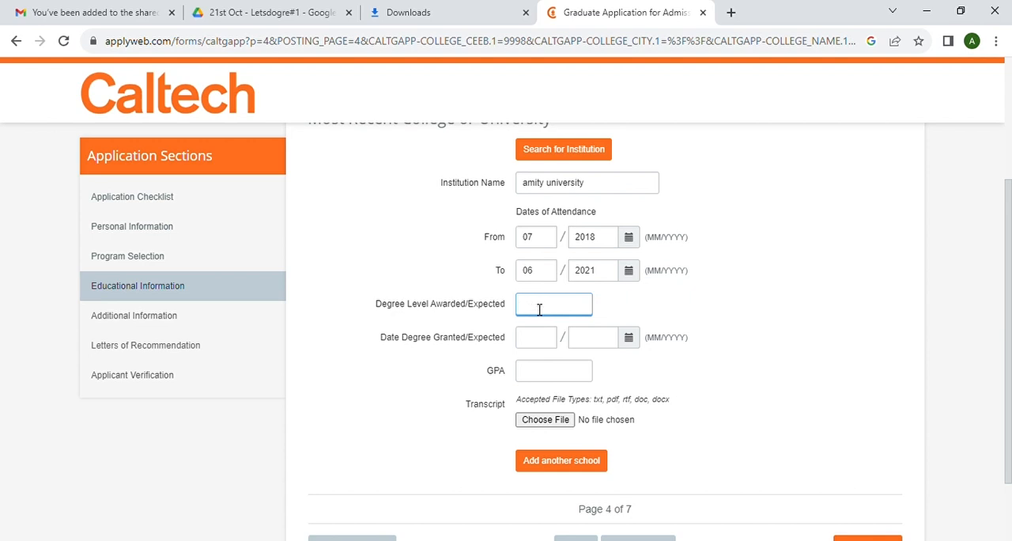
text(und)
key(BackSpace)
key(BackSpace)
click(533, 340)
text(12)
click(605, 345)
text(2021)
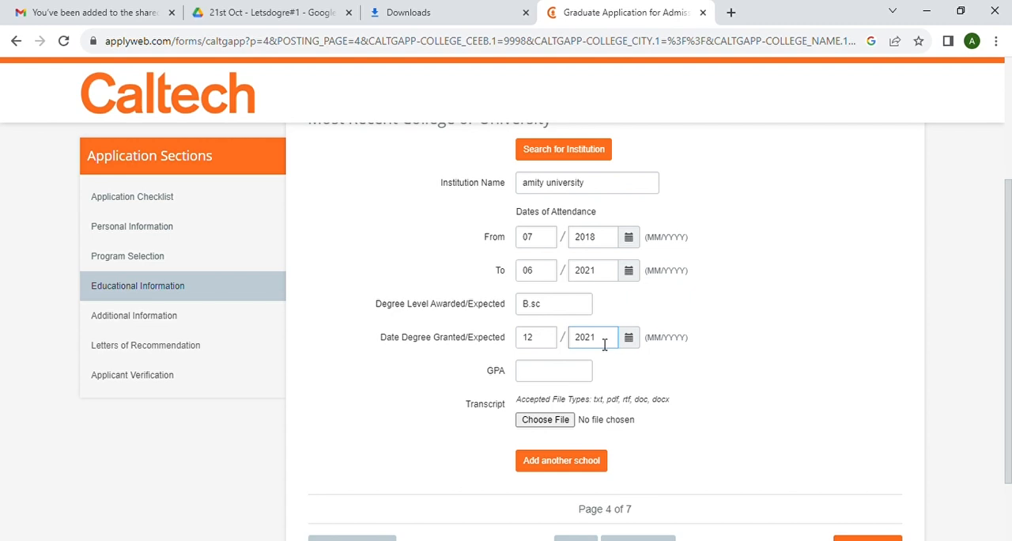
click(549, 378)
text(8)
- Upload BSc Transcript.pdf as the transcript for the most recent college
click(552, 422)
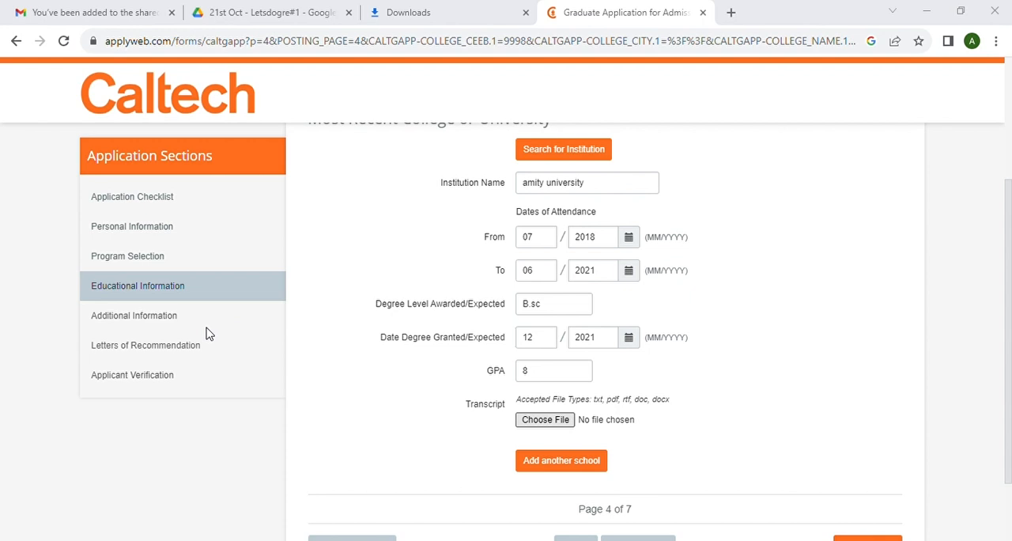
scroll(842, 370, down, 2)
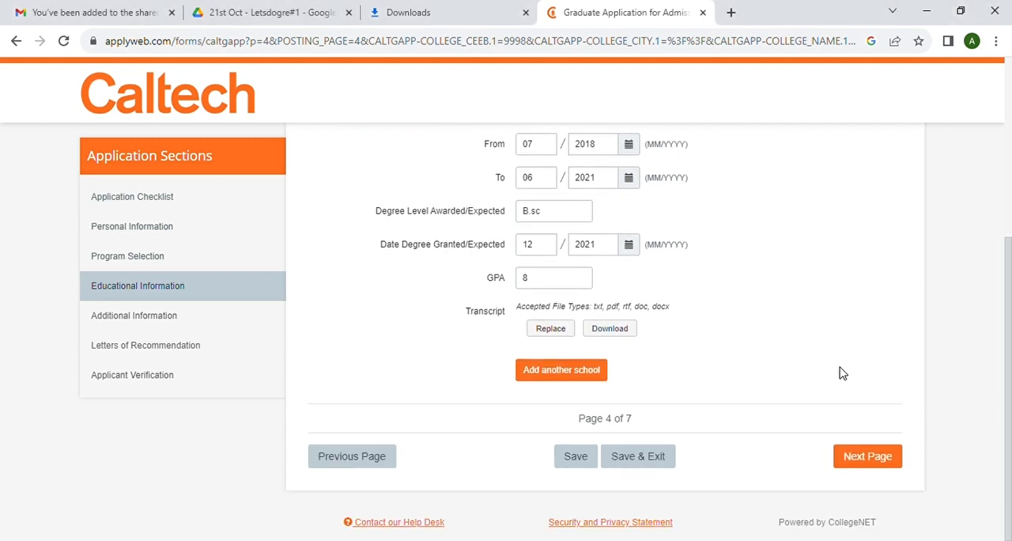
scroll(736, 412, up, 1)
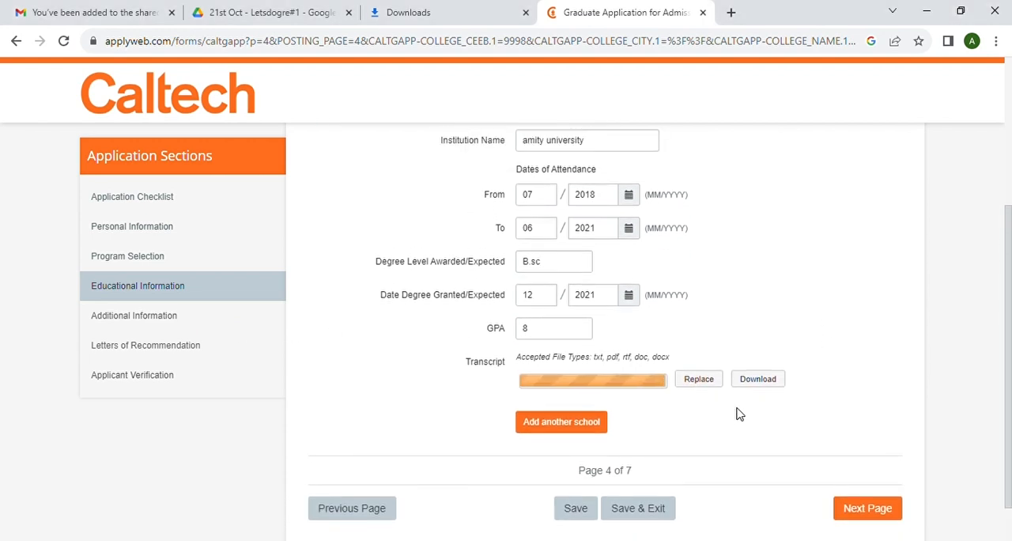
scroll(736, 412, down, 1)
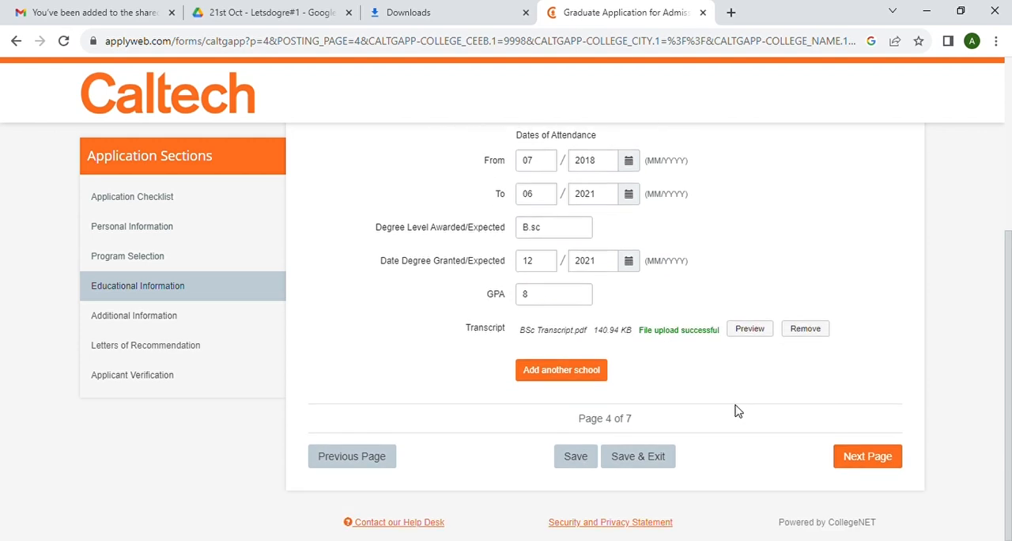
- Add a second school, open its institution search and follow the option for schools outside the U.S.A. or Canada
click(551, 378)
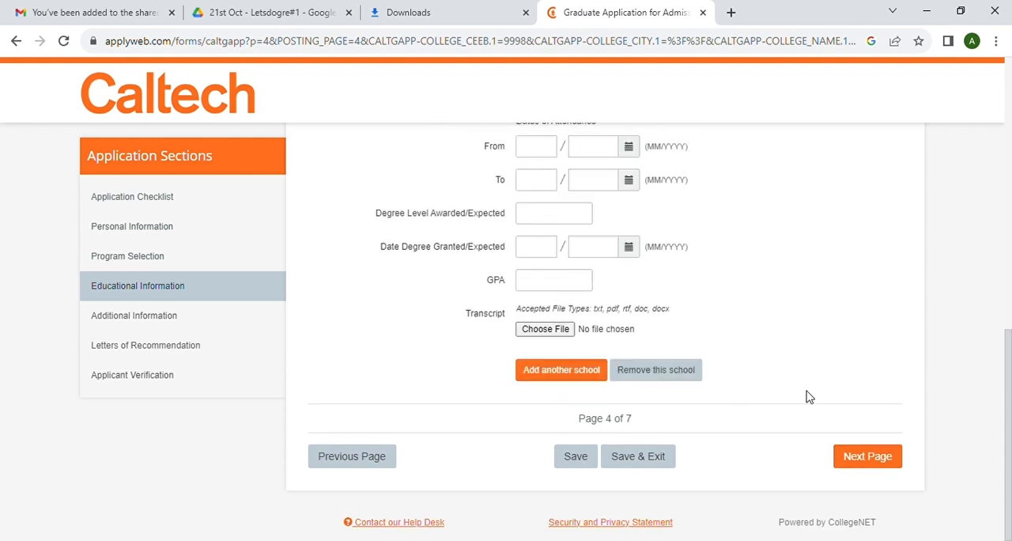
scroll(644, 247, up, 3)
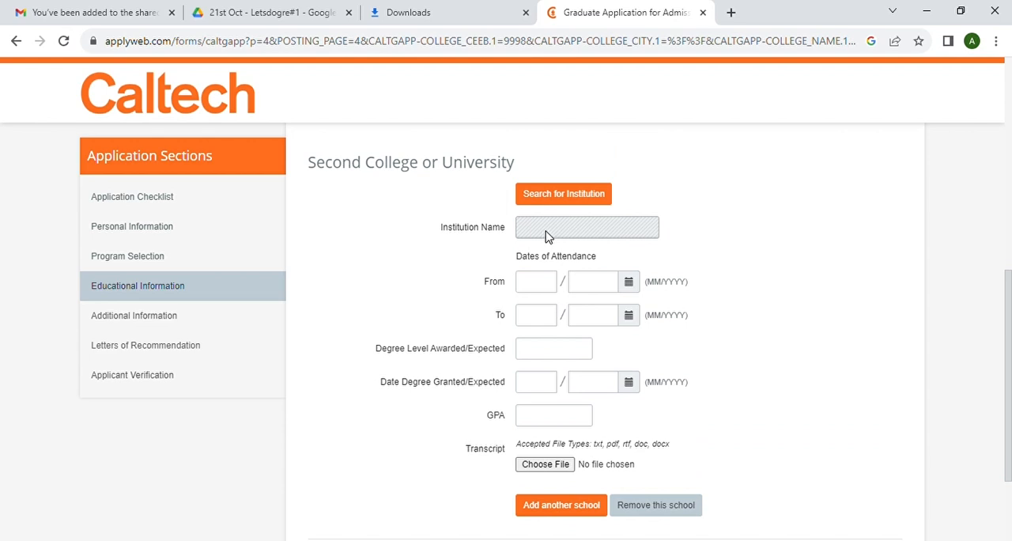
click(572, 193)
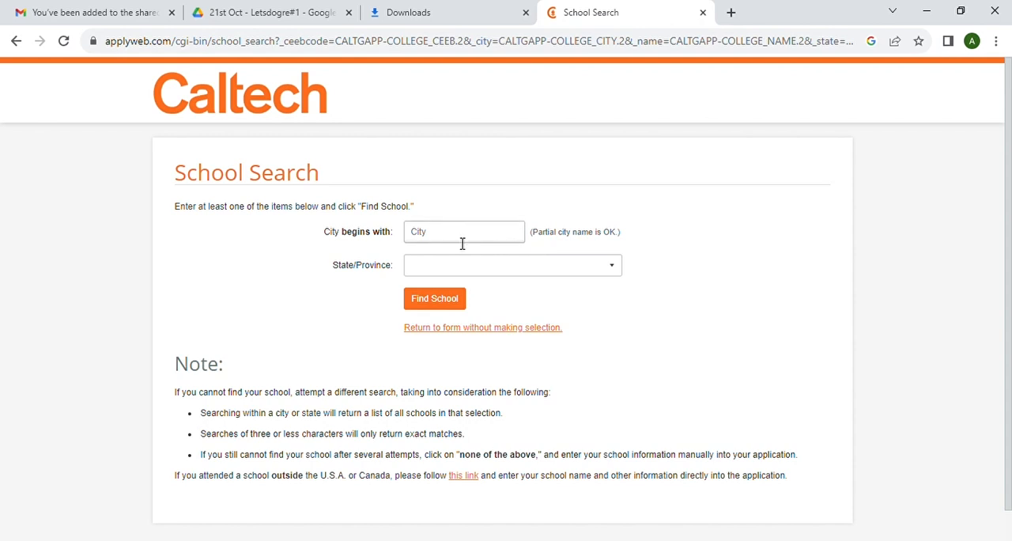
scroll(479, 340, down, 1)
click(462, 445)
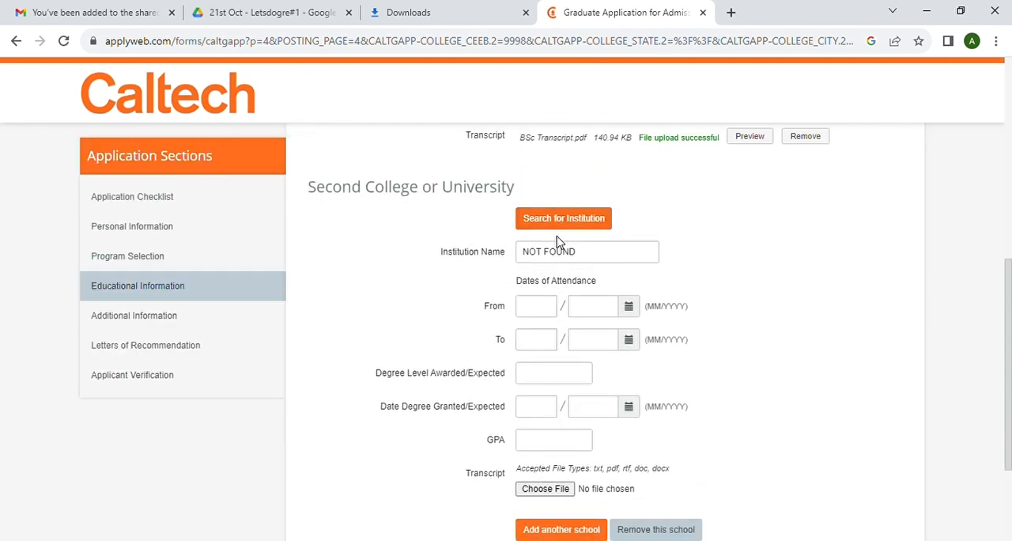
- Replace the second college's institution name with "parul university"
click(586, 260)
key(BackSpace)
key(BackSpace)
key(BackSpace)
key(BackSpace)
key(BackSpace)
key(BackSpace)
key(BackSpace)
key(BackSpace)
key(BackSpace)
text(parul)
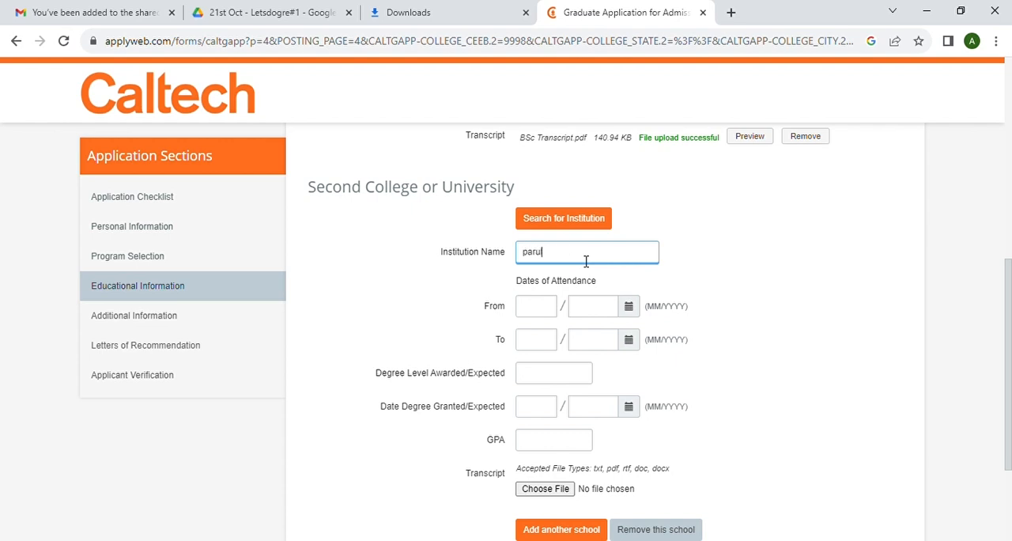
text( university)
- Set the second college's dates of attendance from 07/2021 to 06/2023
click(536, 308)
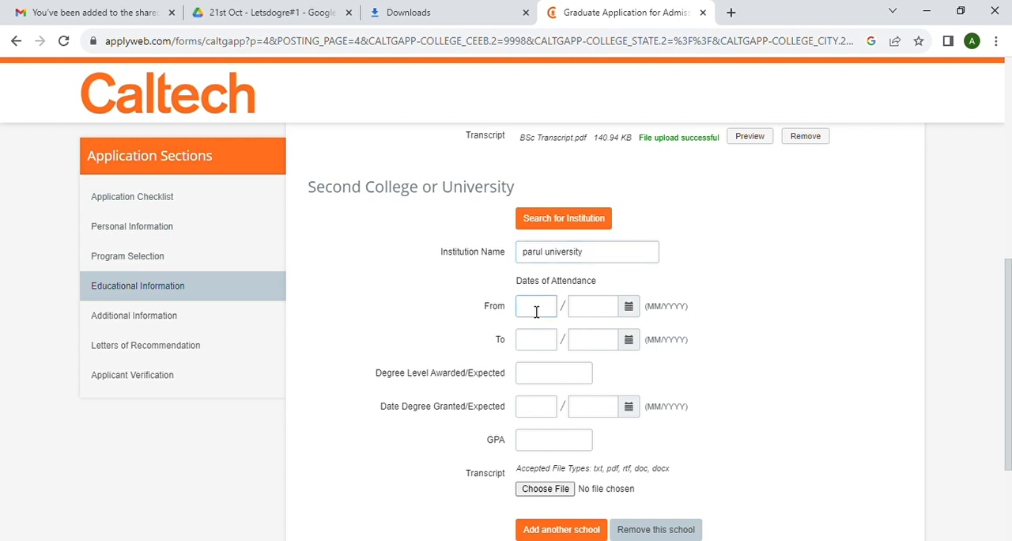
text(07)
click(587, 313)
text(2021)
click(538, 343)
text(06)
click(585, 343)
text(2023)
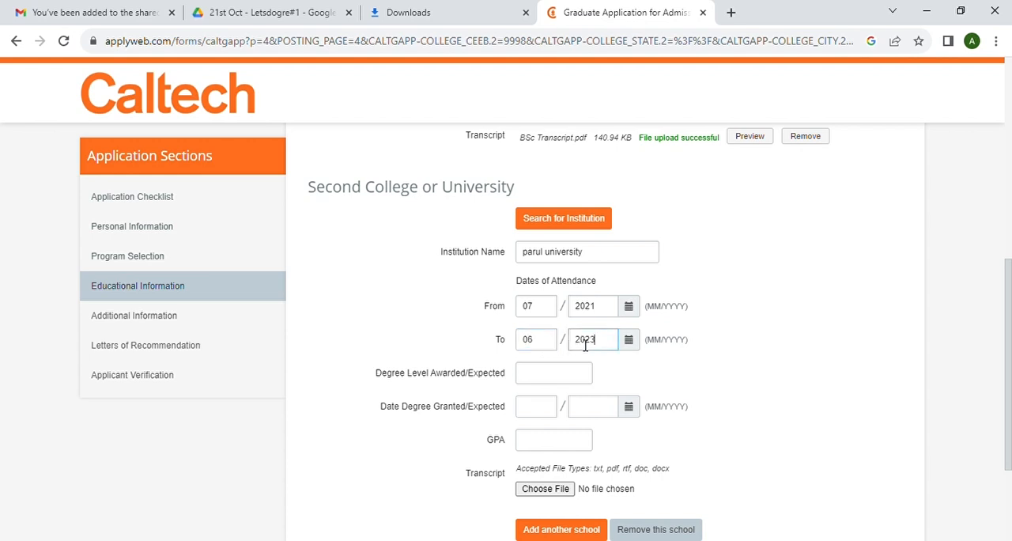
- Enter m.sc as the second college's degree level, 12/2023 as the degree date and 9 as the GPA
click(548, 382)
text(m.sc)
click(526, 412)
text(12)
click(591, 413)
text(2023)
click(553, 441)
text(9)
- Upload MSc Transcript.pdf as the second college's transcript and continue to the additional information page
click(546, 489)
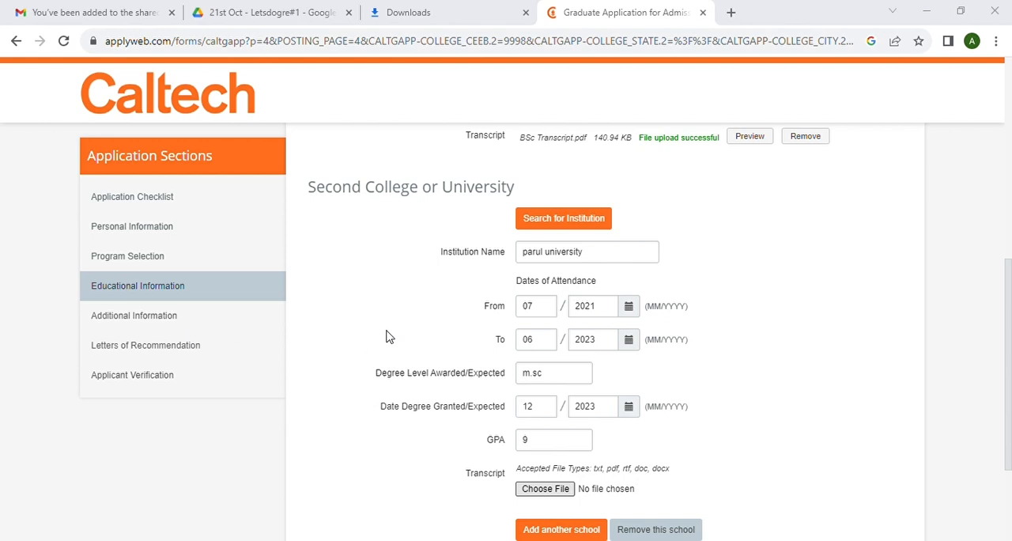
scroll(664, 370, down, 3)
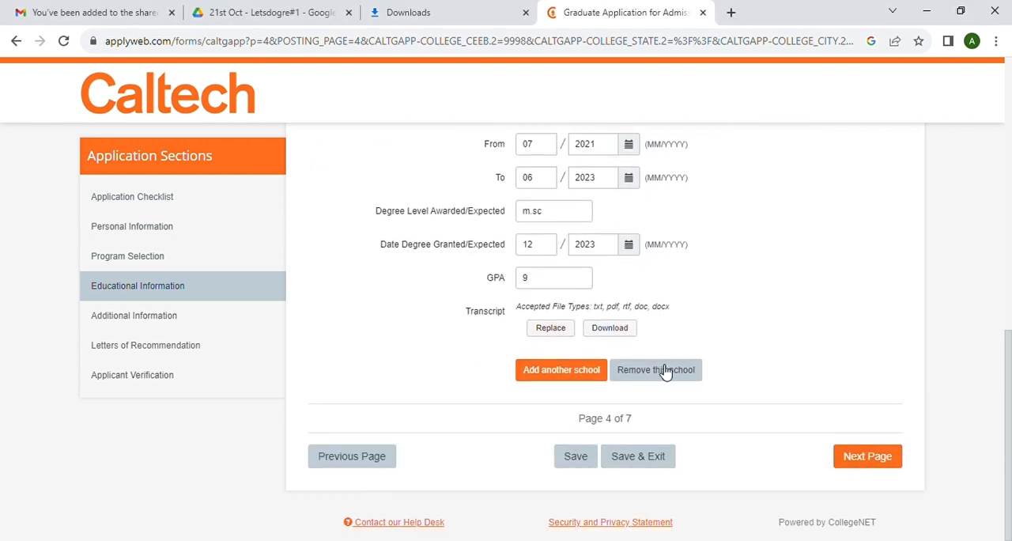
click(878, 466)
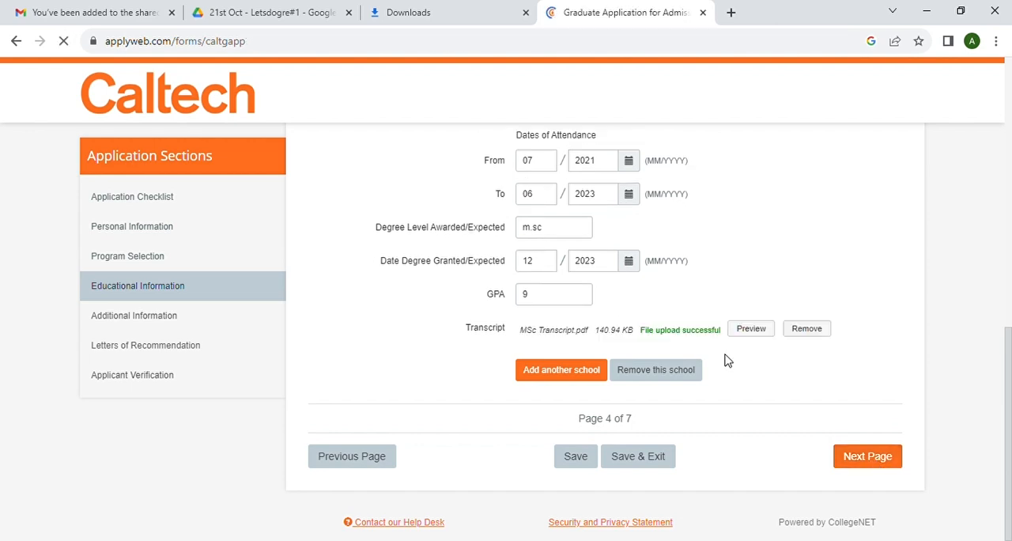
- Review the GRE and English Proficiency parts of the test scores section
scroll(609, 371, down, 3)
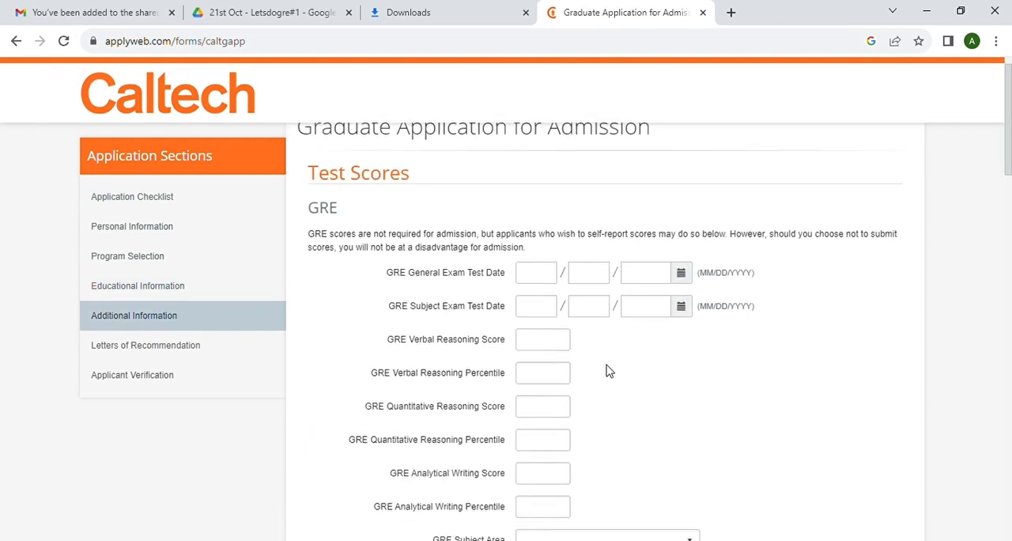
scroll(609, 370, down, 3)
scroll(609, 370, up, 5)
scroll(609, 371, up, 1)
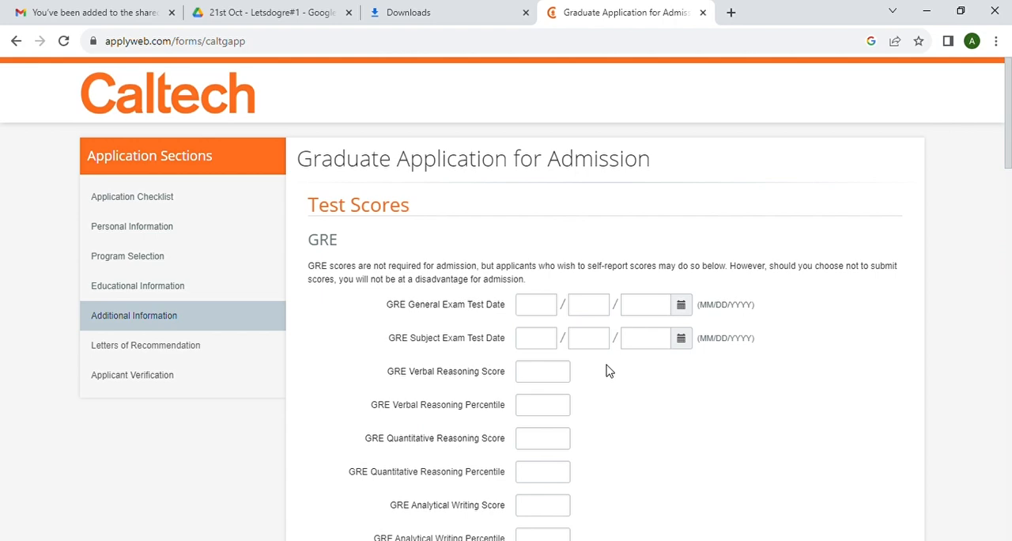
scroll(617, 370, down, 6)
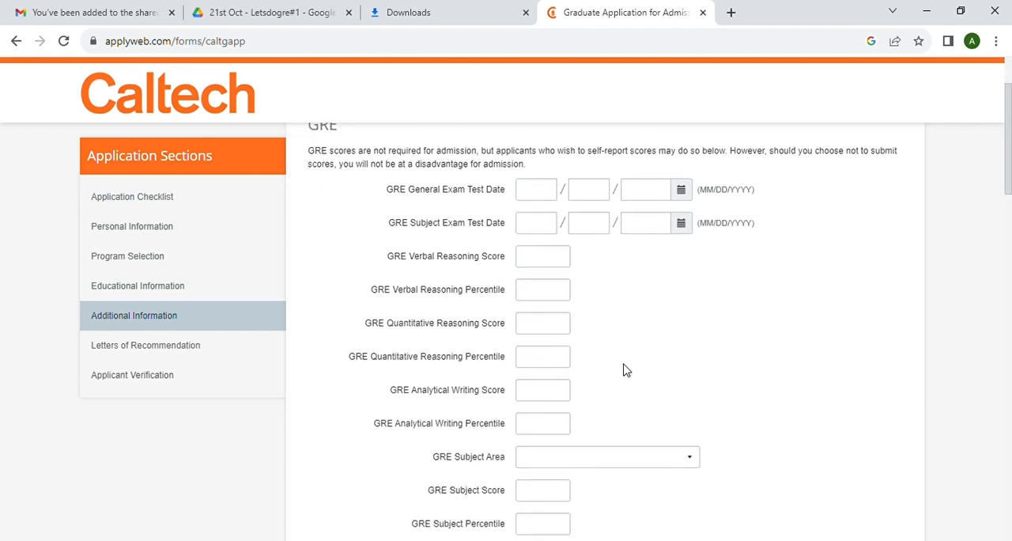
scroll(625, 370, down, 1)
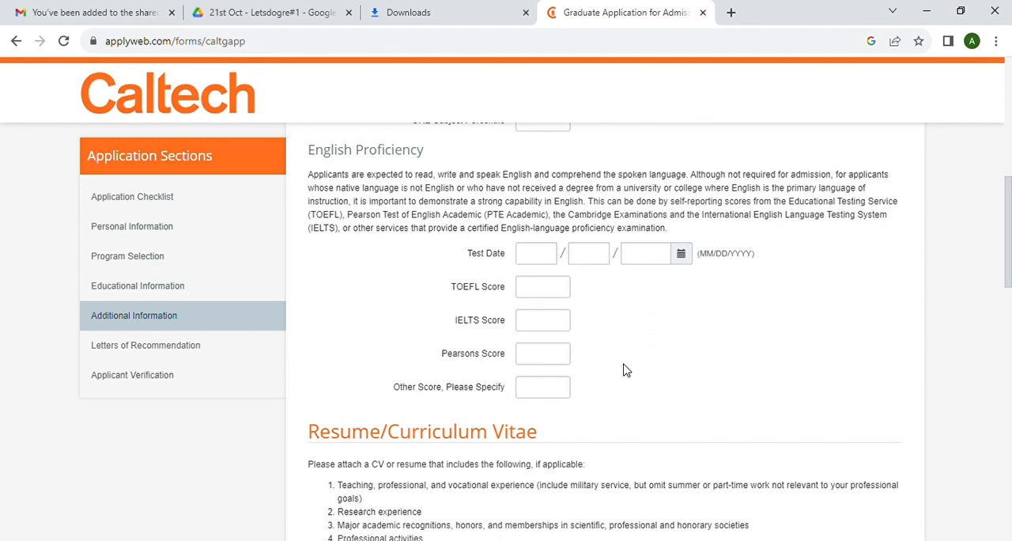
scroll(625, 370, down, 2)
scroll(624, 369, up, 1)
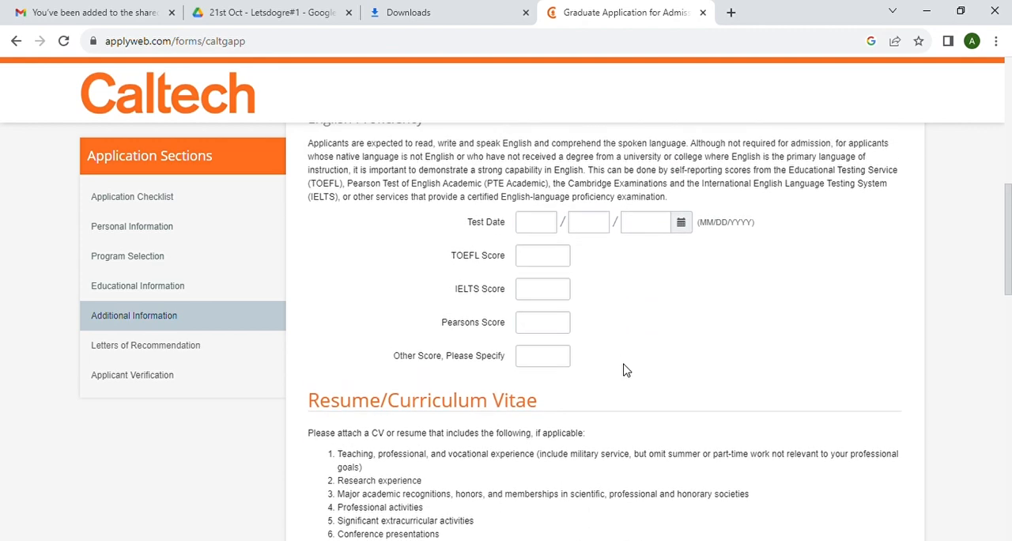
- Set the English proficiency test date to 01/12/2023 and the TOEFL score to 100
click(545, 230)
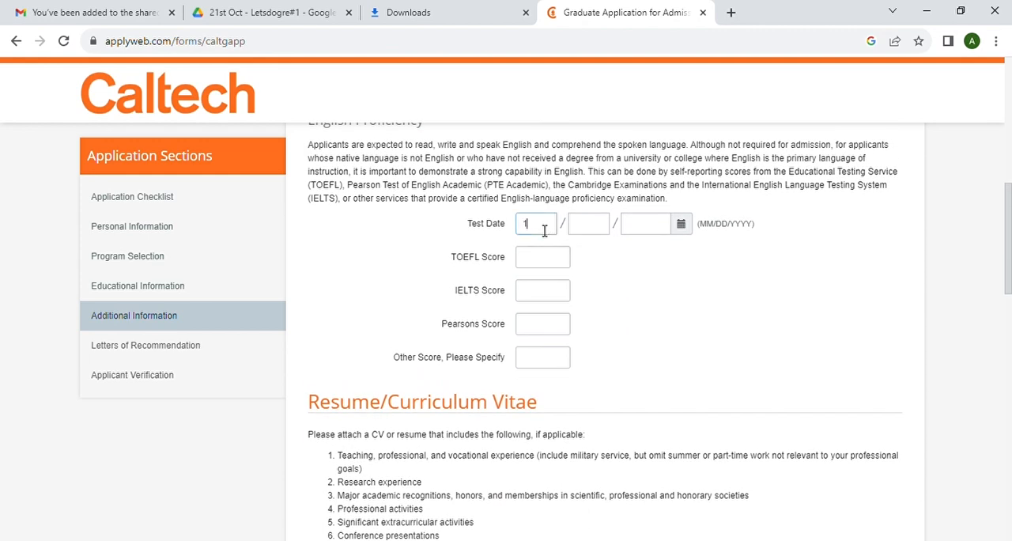
text(1)
click(593, 231)
text(12)
click(635, 231)
text(2023)
click(534, 269)
text(100)
- Upload CV.pdf as the resume
scroll(615, 299, down, 2)
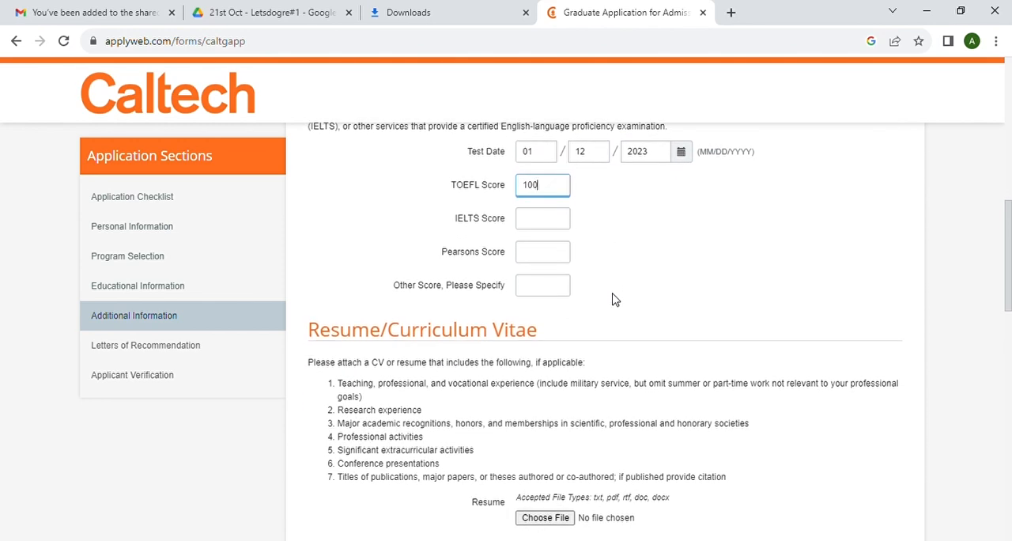
scroll(614, 296, down, 3)
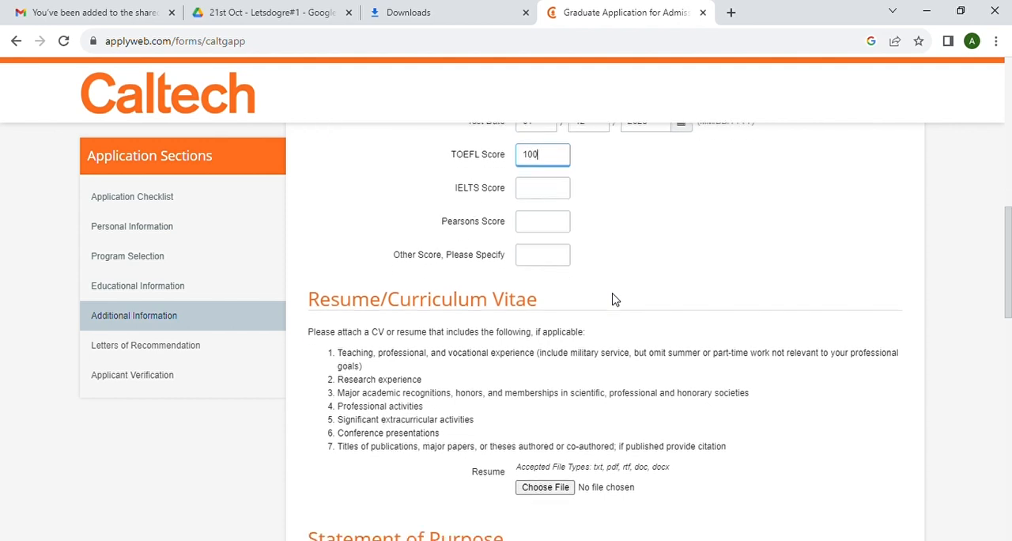
click(556, 417)
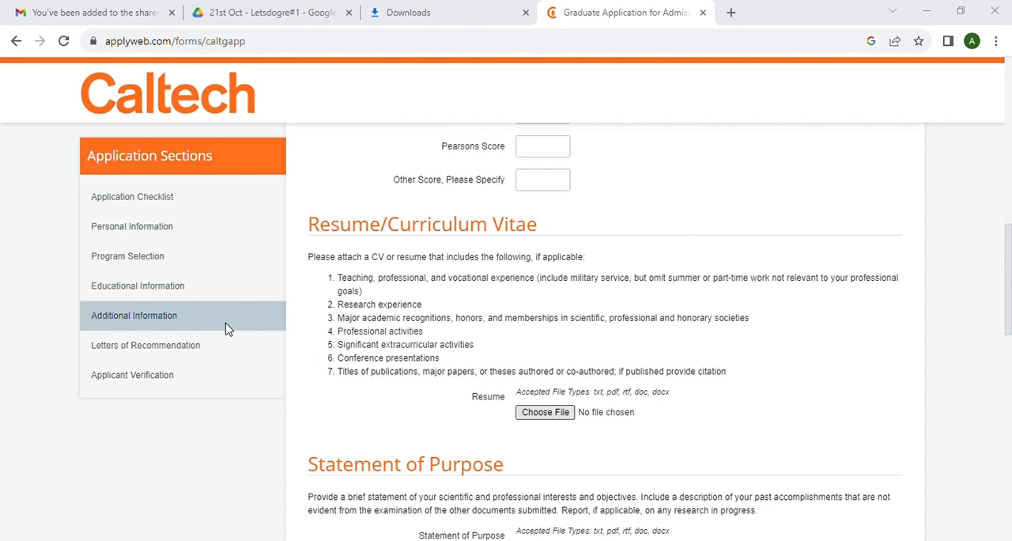
click(373, 331)
- Upload "statement of purpose.pdf" as the statement of purpose
scroll(566, 380, down, 3)
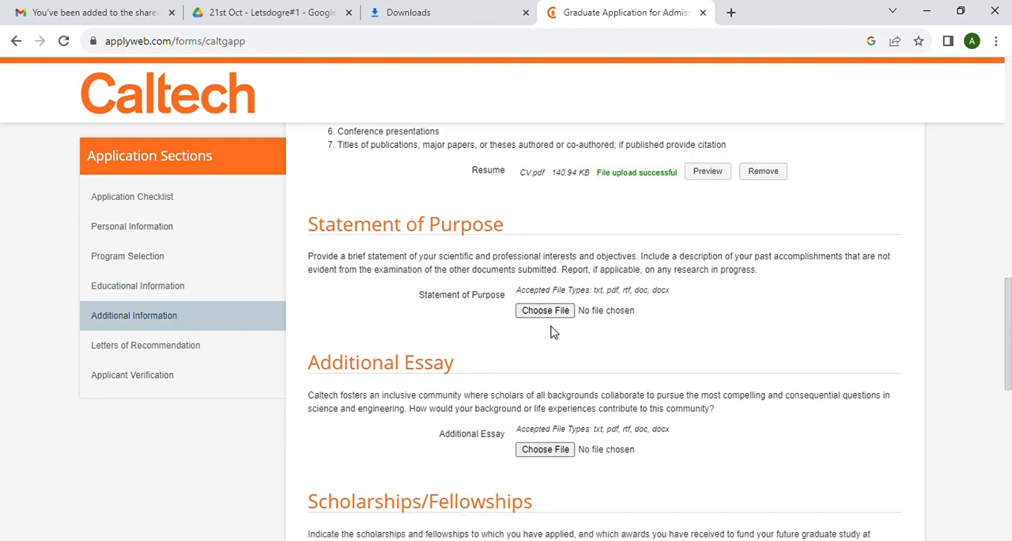
click(554, 315)
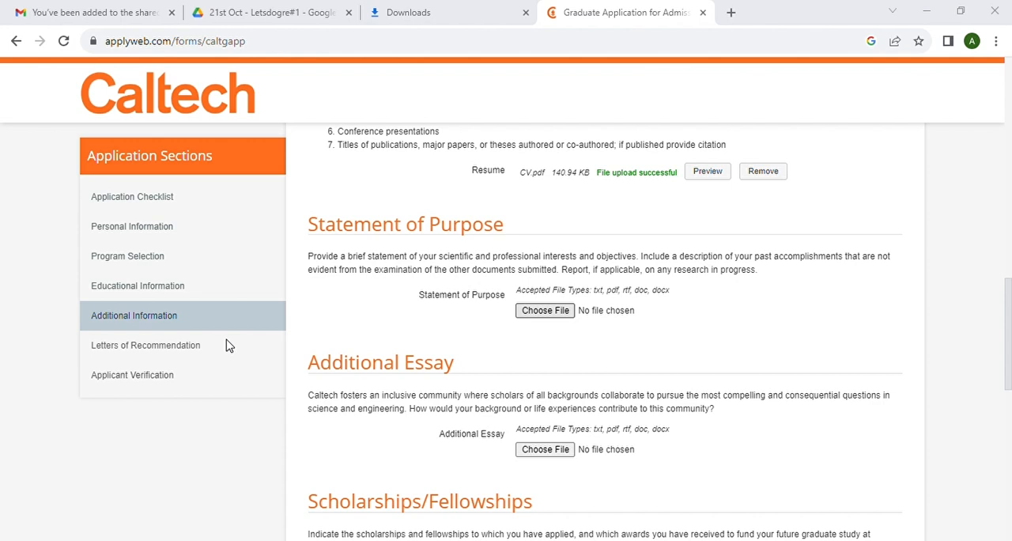
click(585, 356)
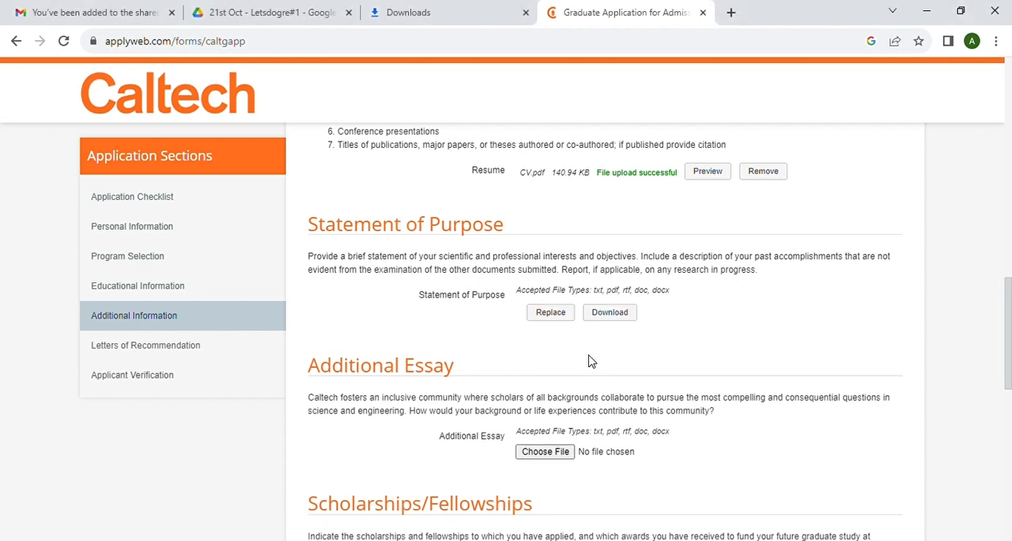
- Answer No to both the Applied and Received questions in the Scholarships/Fellowships section, leaving the additional essay without a file
scroll(684, 372, down, 2)
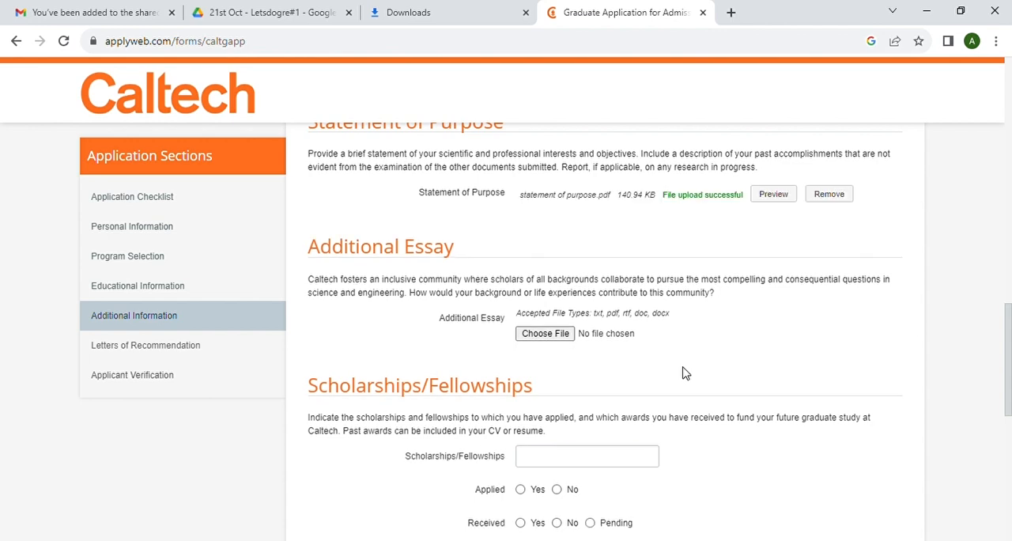
scroll(685, 373, down, 1)
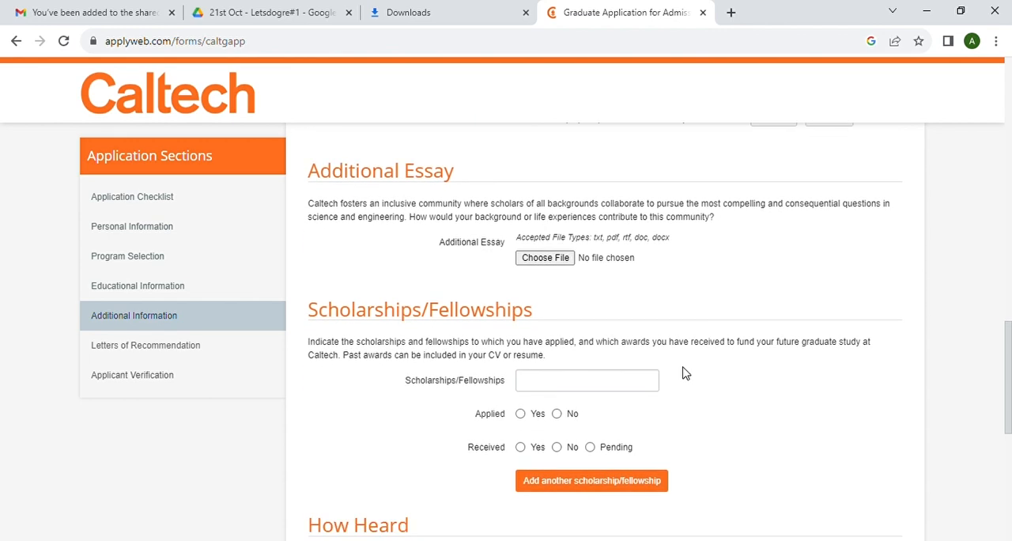
scroll(685, 372, down, 1)
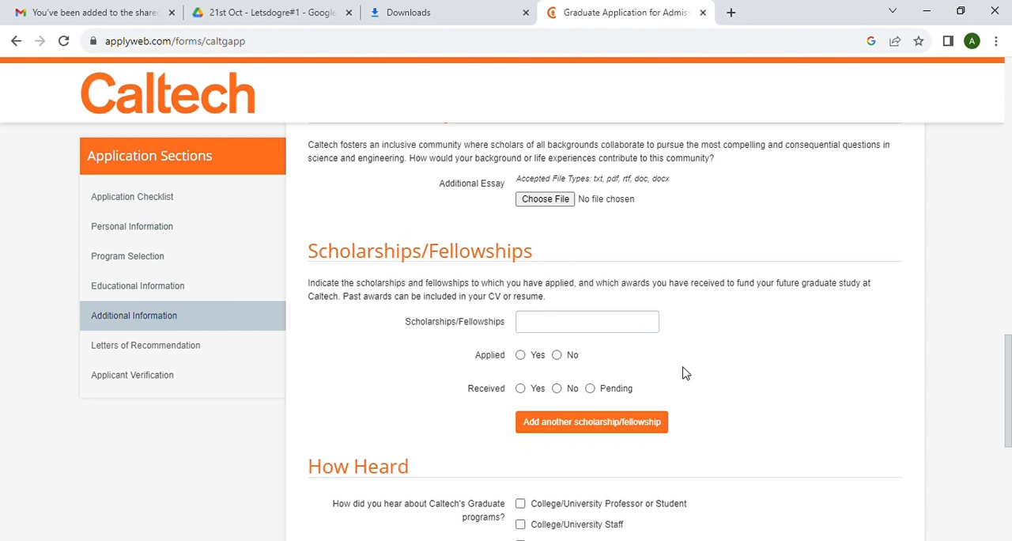
scroll(685, 373, down, 1)
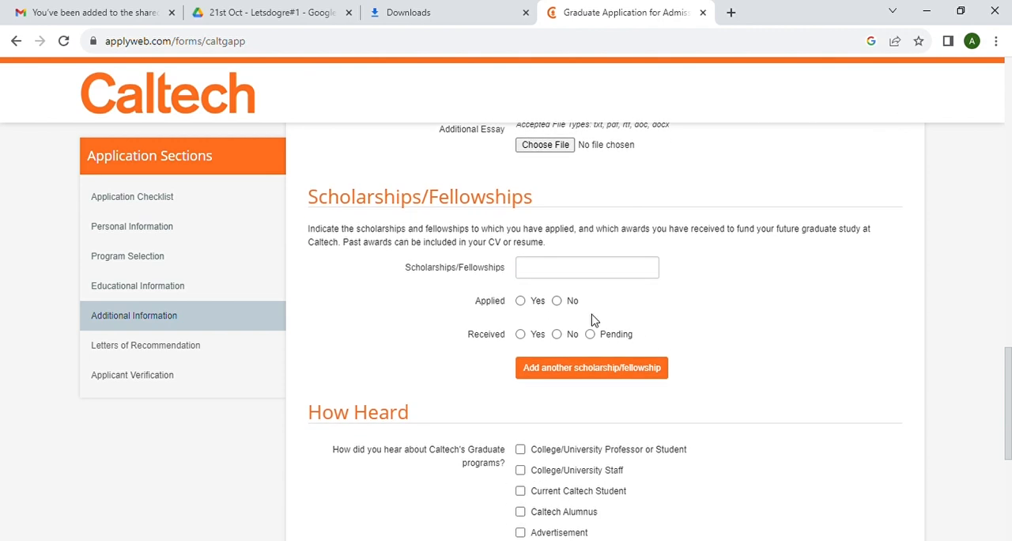
click(558, 301)
click(557, 335)
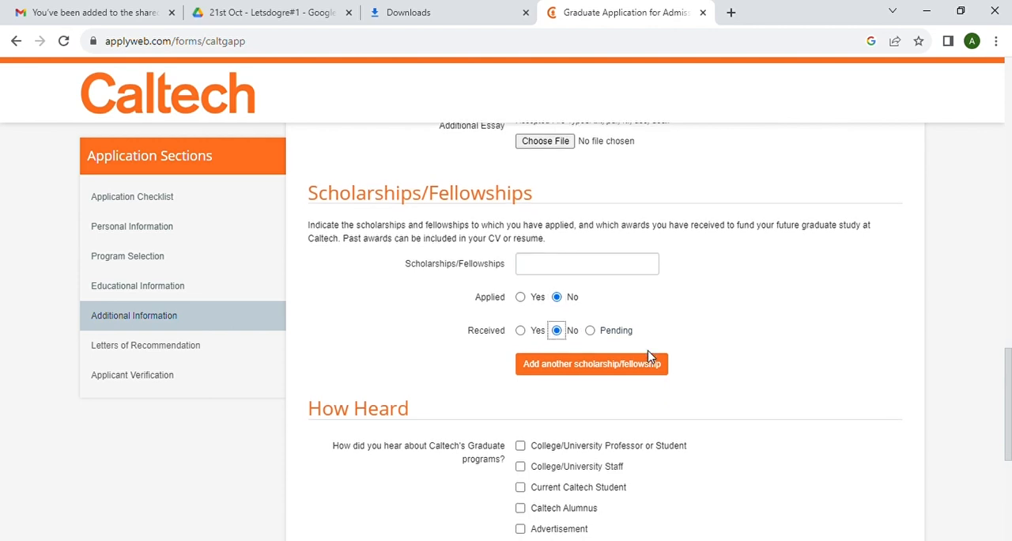
- Mark Advertisement as how Caltech's graduate programs were heard about, and continue to the Letters of Recommendation page
scroll(650, 357, down, 2)
scroll(650, 357, down, 2)
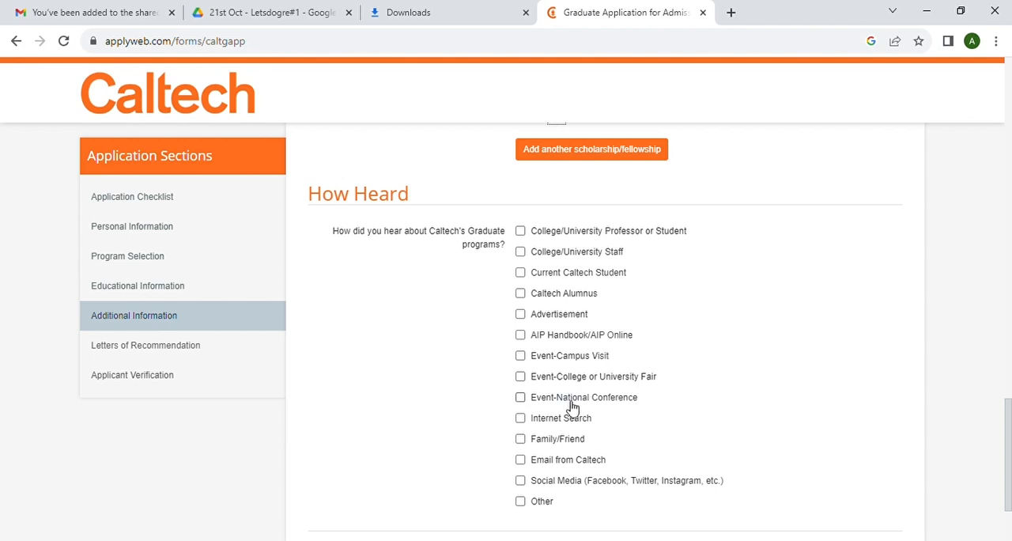
click(521, 314)
scroll(639, 368, down, 2)
click(884, 458)
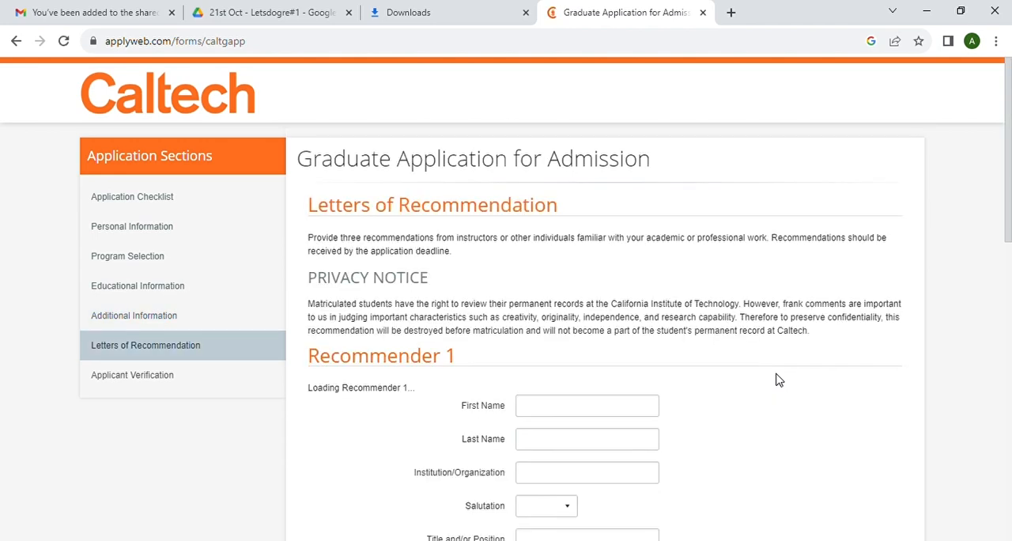
- Fill in Recommender 1's first name, last name and e-mail, and enter "amity university" as the institution
scroll(779, 381, down, 1)
click(545, 288)
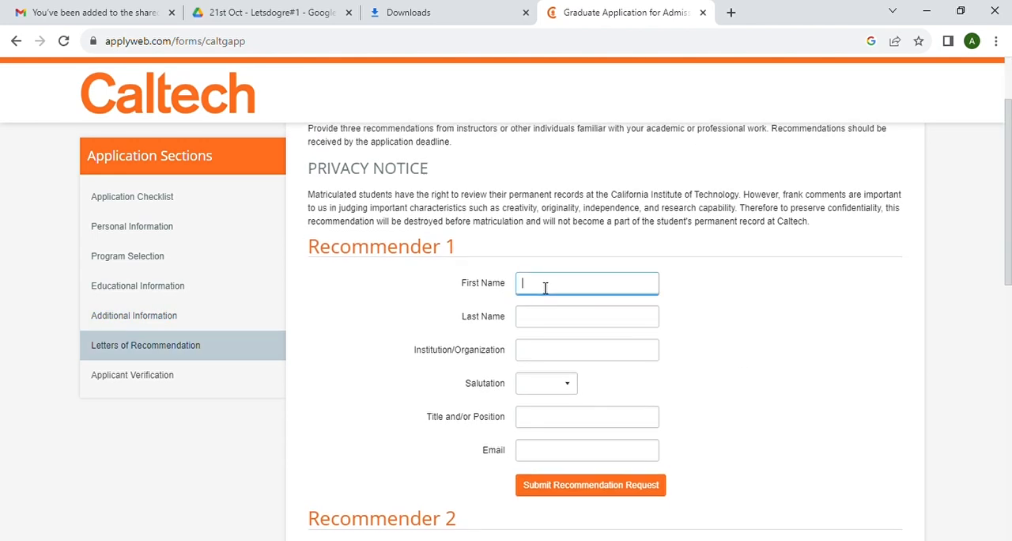
click(720, 458)
click(546, 354)
text(amity university)
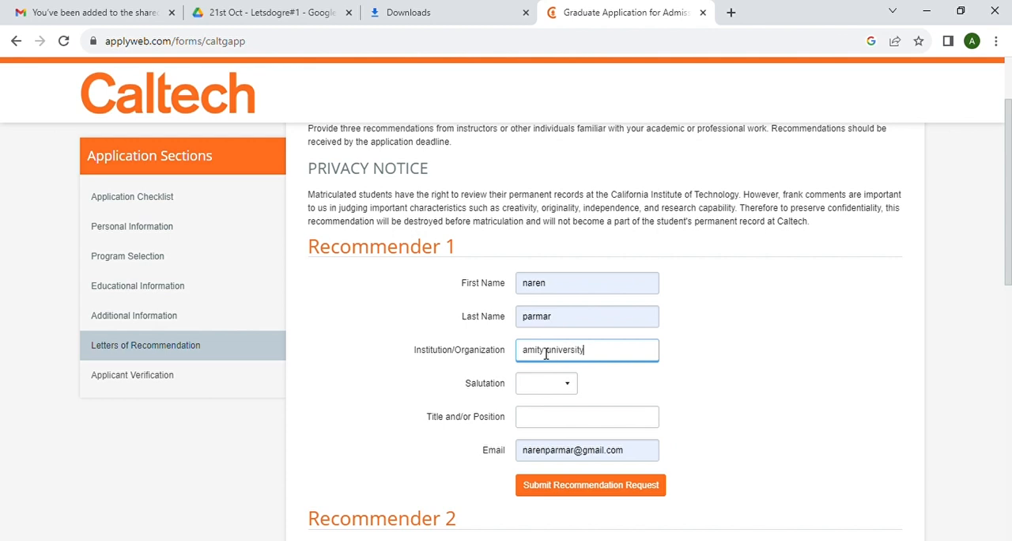
- Set Recommender 1's salutation to Dr. and title to "professor", and submit the recommendation request
click(543, 382)
click(545, 427)
click(539, 426)
text(professor)
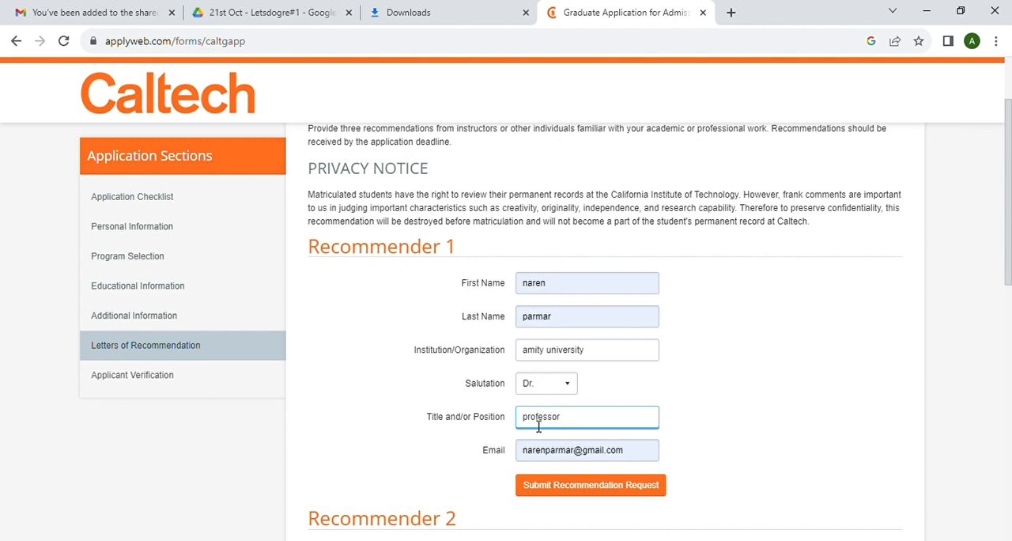
click(590, 485)
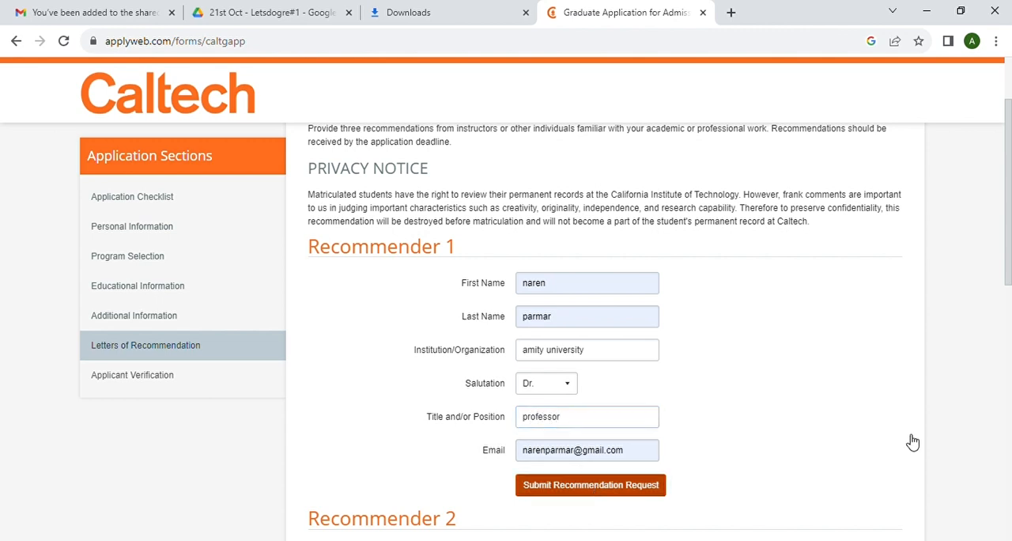
- Fill in Recommender 2's first name, last name and e-mail, and enter "parul university" as the institution
scroll(646, 425, down, 3)
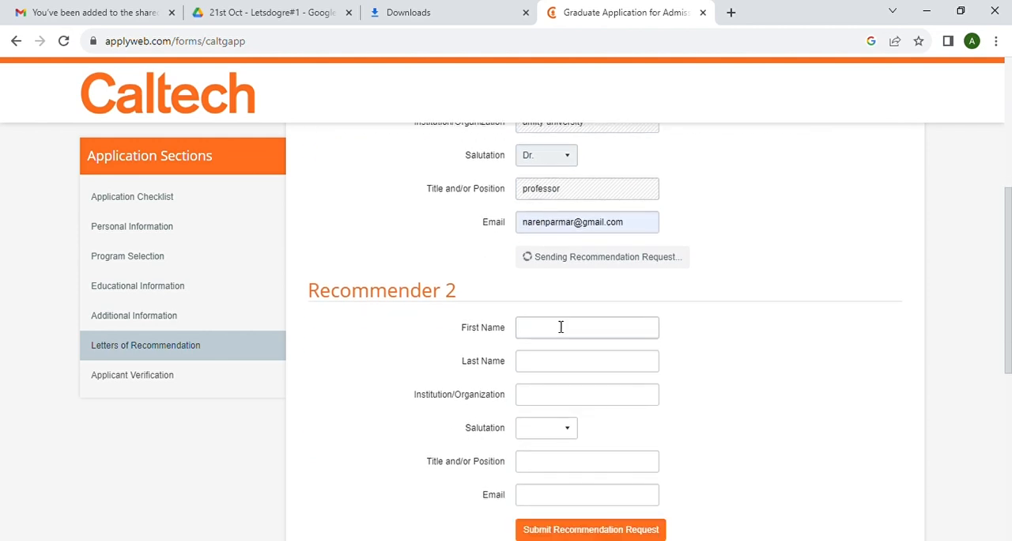
click(553, 393)
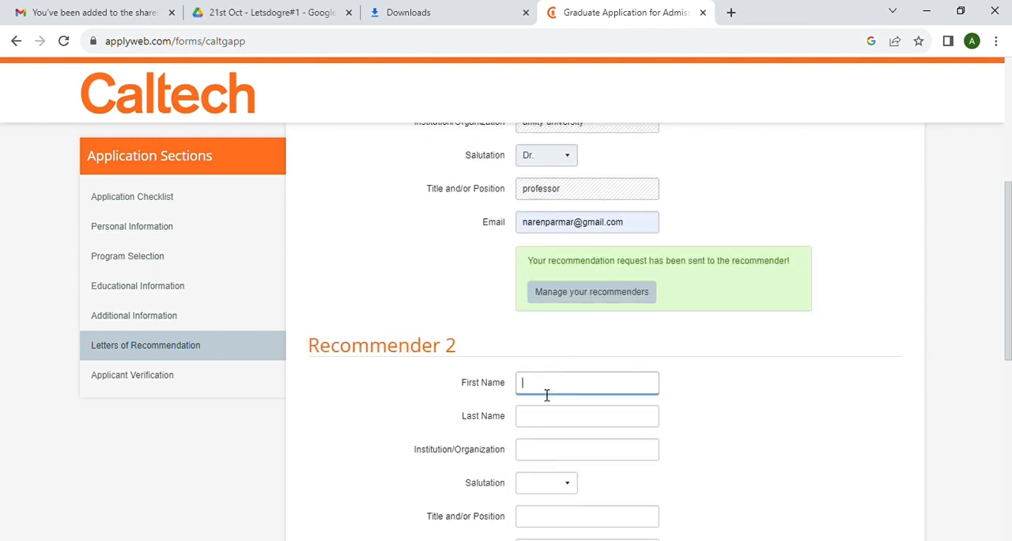
click(719, 251)
scroll(640, 371, down, 2)
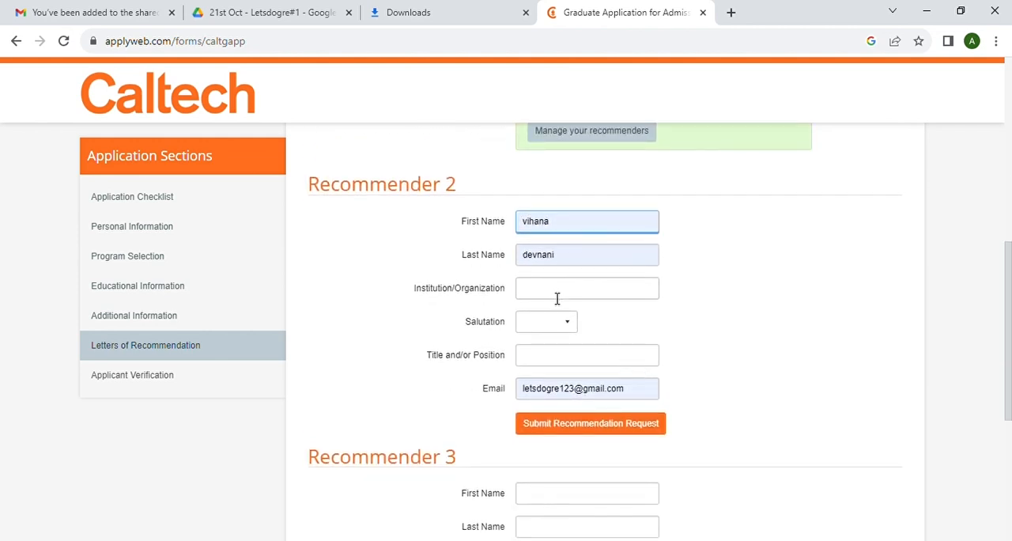
click(545, 292)
text(parul university)
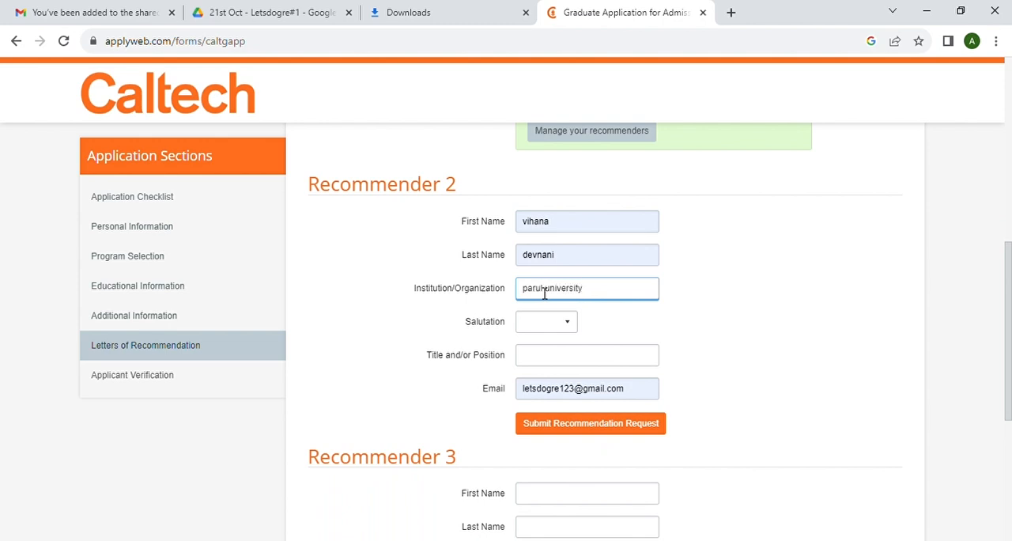
- Set Recommender 2's salutation to Dr. and title to "professor", and try to submit the recommendation request
click(544, 324)
key(d)
click(547, 363)
text(professor)
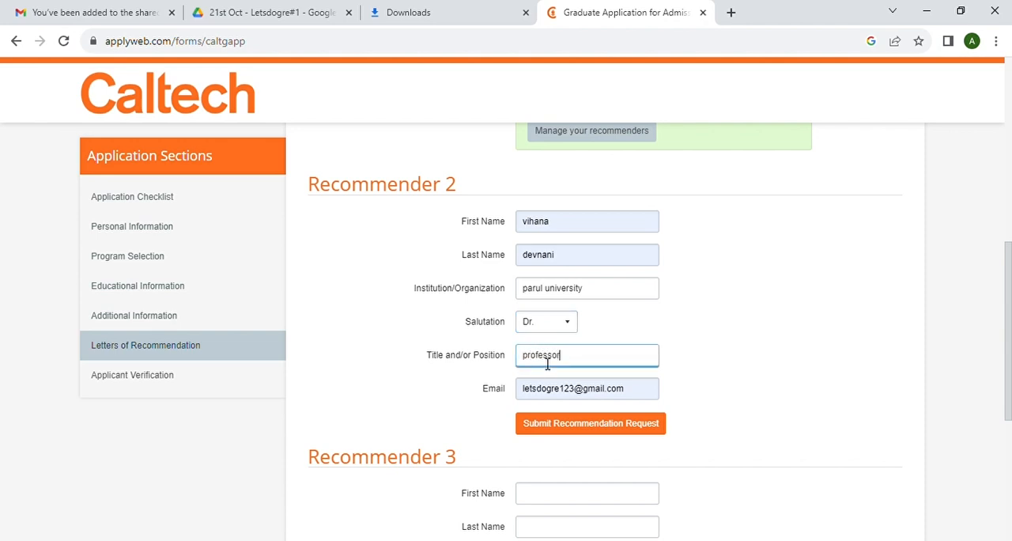
click(560, 429)
scroll(662, 427, down, 2)
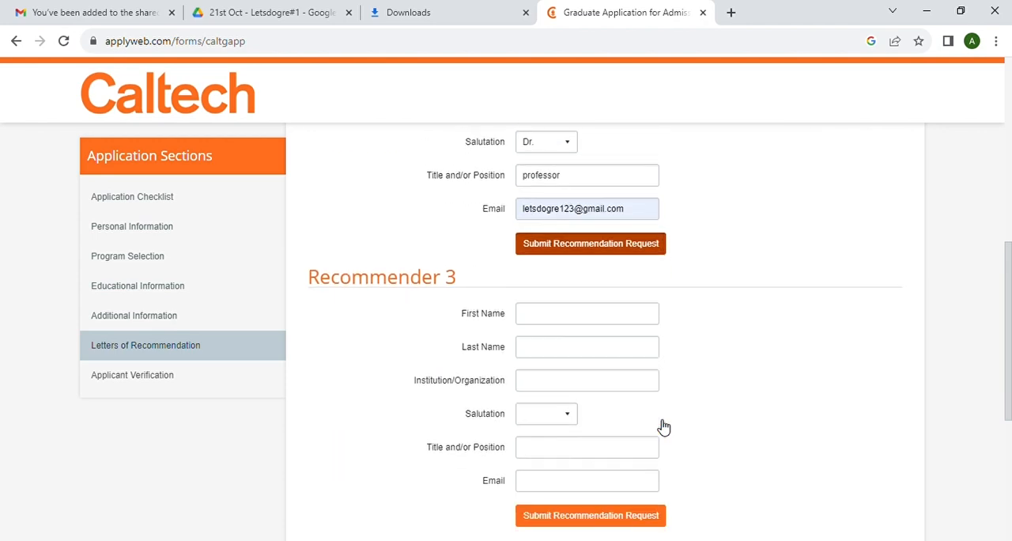
click(598, 243)
scroll(537, 312, down, 2)
scroll(590, 329, up, 1)
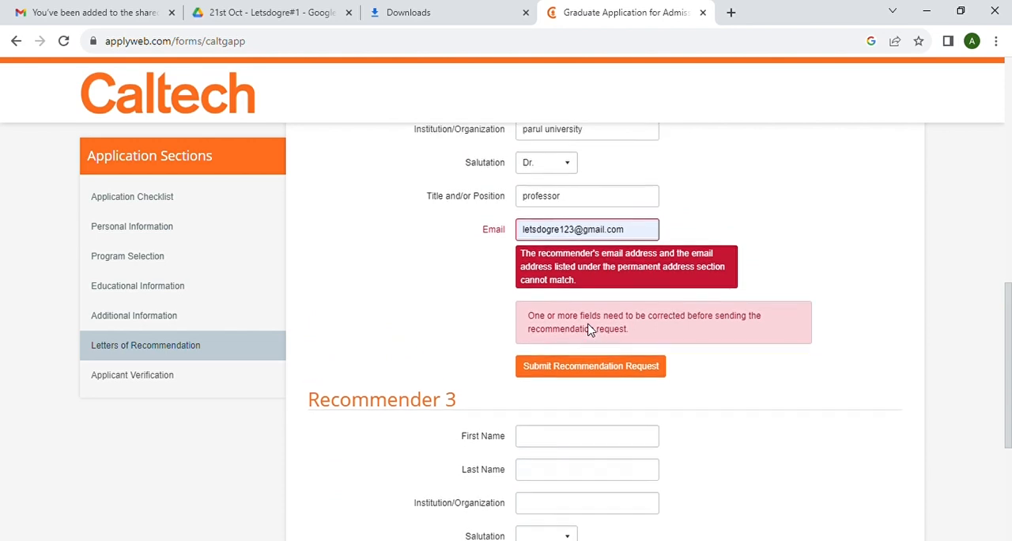
- Replace Recommender 2's e-mail with the recommender's own address and resubmit the recommendation request
scroll(594, 320, up, 1)
click(632, 278)
key(BackSpace)
key(BackSpace)
key(BackSpace)
key(BackSpace)
key(BackSpace)
key(BackSpace)
key(BackSpace)
key(BackSpace)
key(BackSpace)
key(BackSpace)
key(BackSpace)
key(BackSpace)
key(BackSpace)
key(BackSpace)
key(BackSpace)
key(BackSpace)
key(BackSpace)
key(BackSpace)
key(BackSpace)
key(BackSpace)
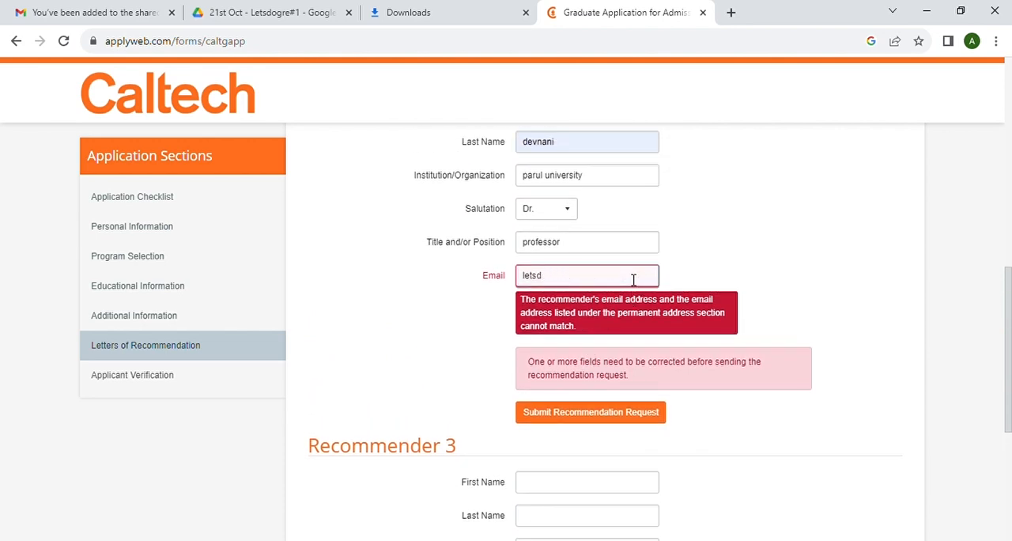
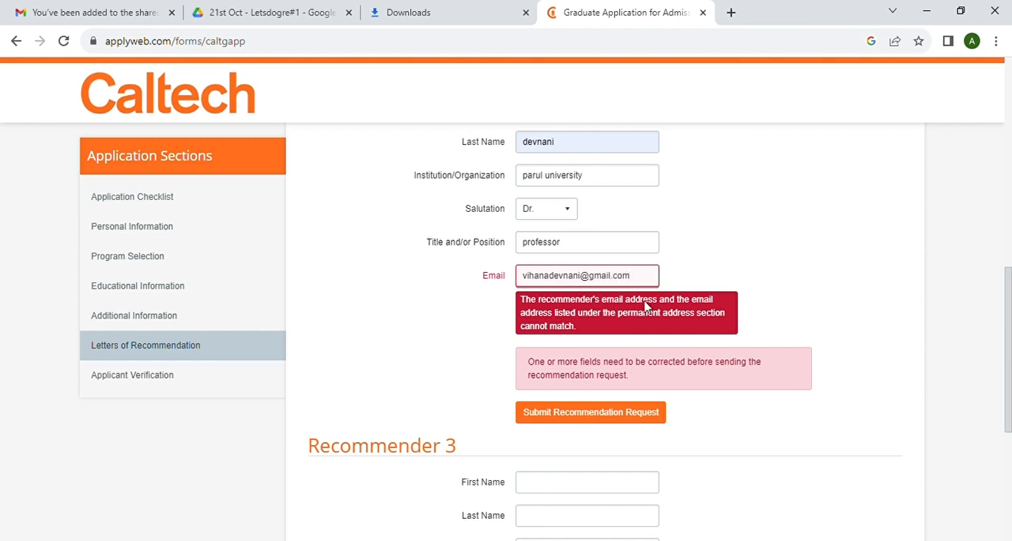
click(587, 420)
scroll(703, 381, down, 2)
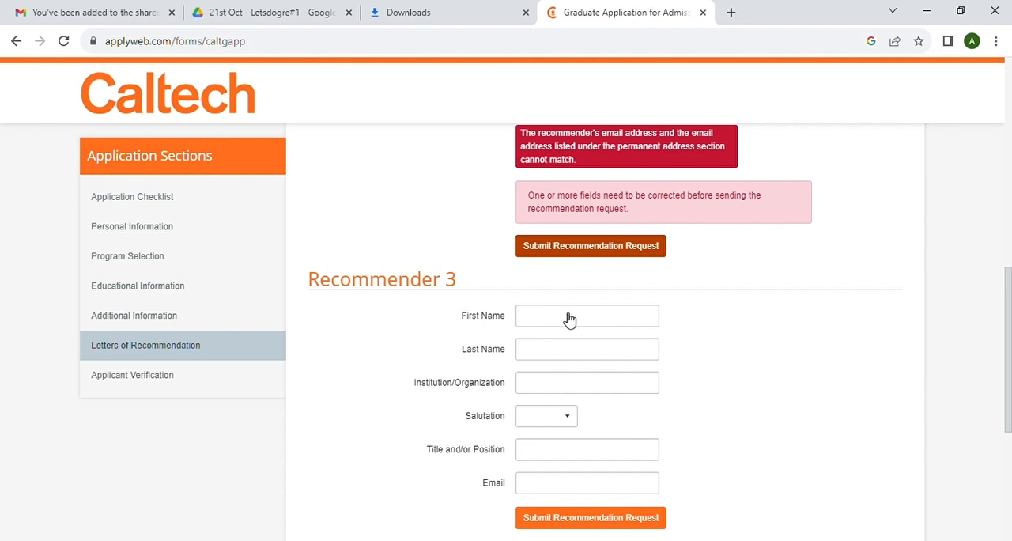
scroll(761, 302, up, 1)
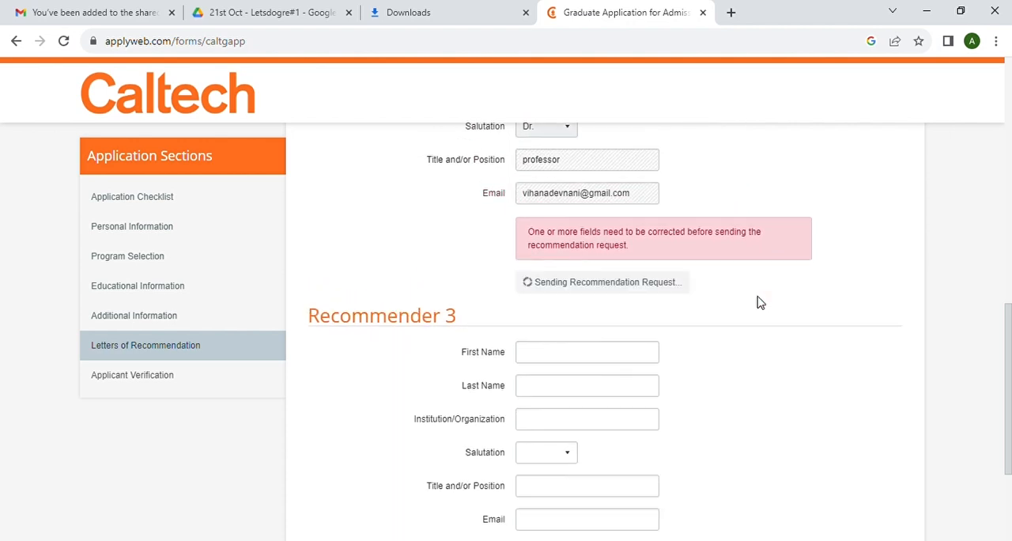
- Fill in Recommender 3's first name, last name and e-mail, and enter "delhi university" as the institution
click(542, 357)
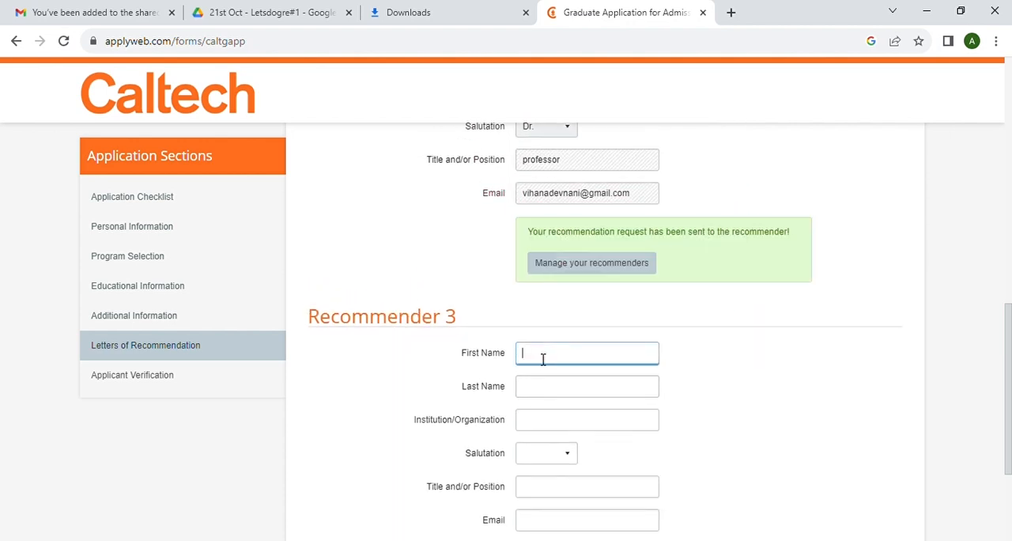
click(554, 384)
click(538, 426)
text(delhi)
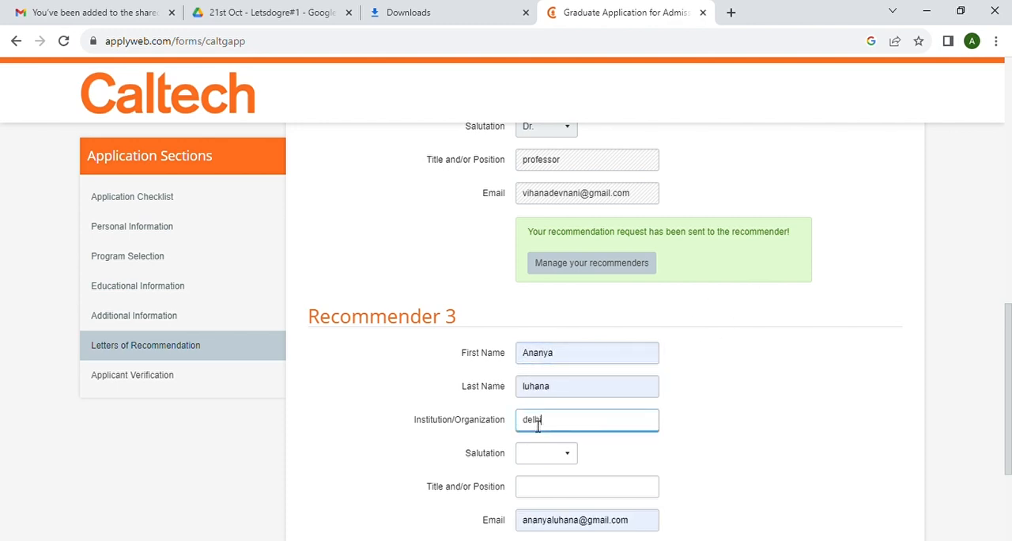
text( university)
- Set Recommender 3's salutation to Dr. and title to "professor", and submit the recommendation request
scroll(546, 395, down, 2)
click(548, 348)
key(d)
click(538, 386)
text(professor)
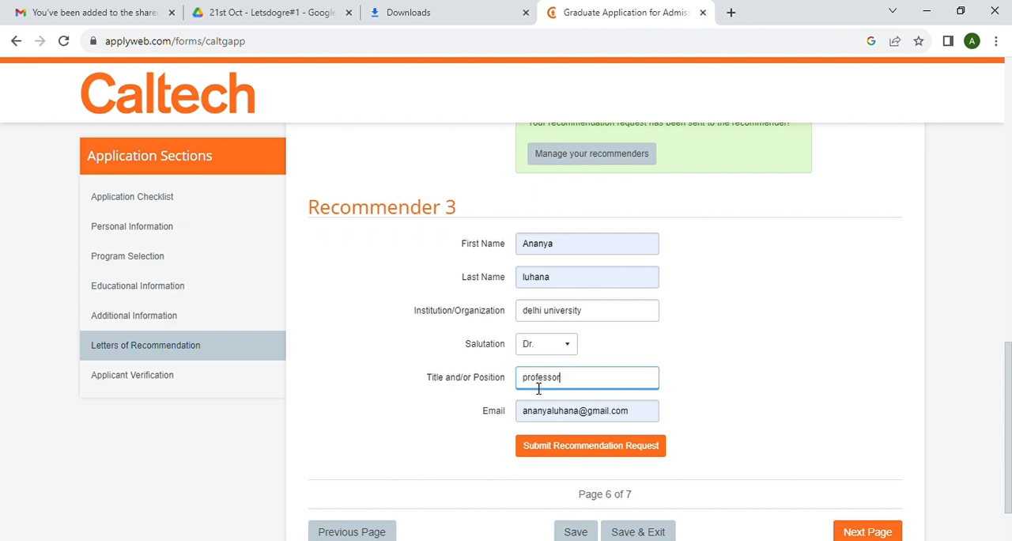
scroll(557, 394, down, 1)
click(592, 374)
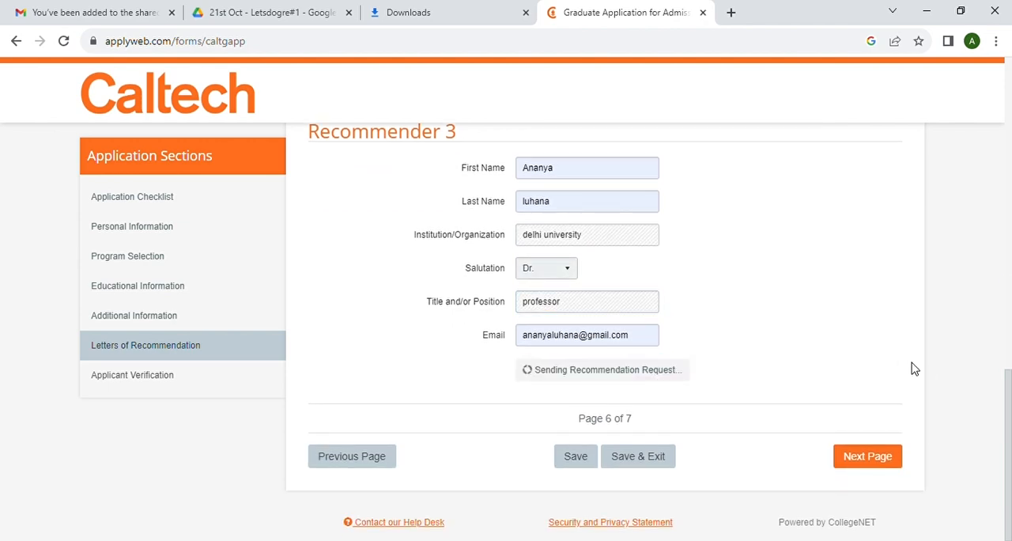
- Continue to Applicant Verification, agree to the certification statement and submit the application
click(871, 465)
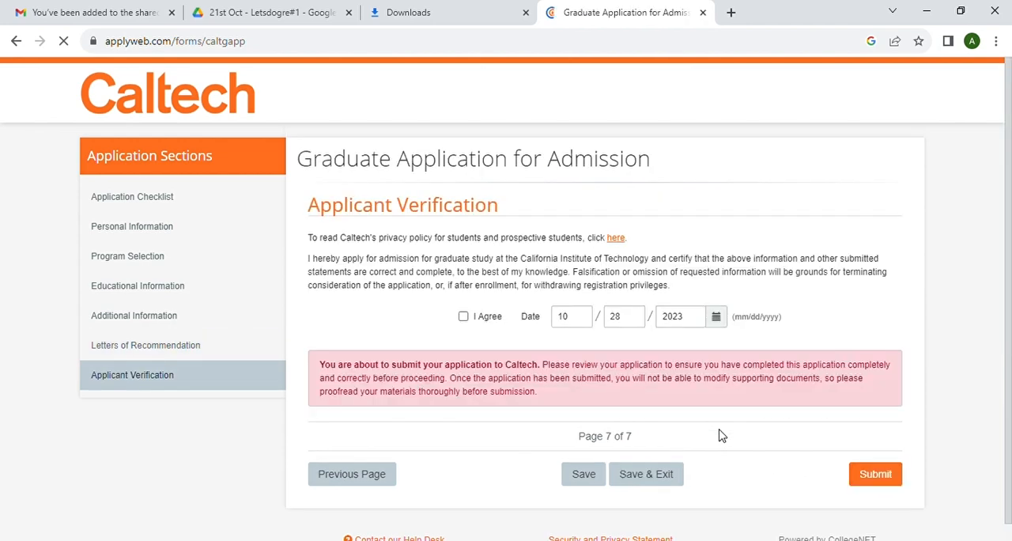
scroll(722, 435, down, 1)
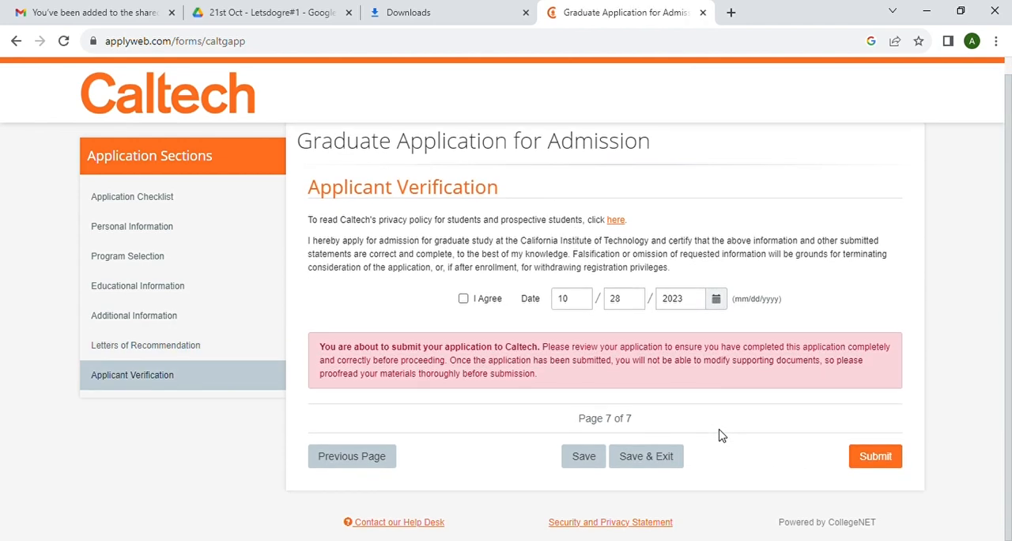
click(464, 299)
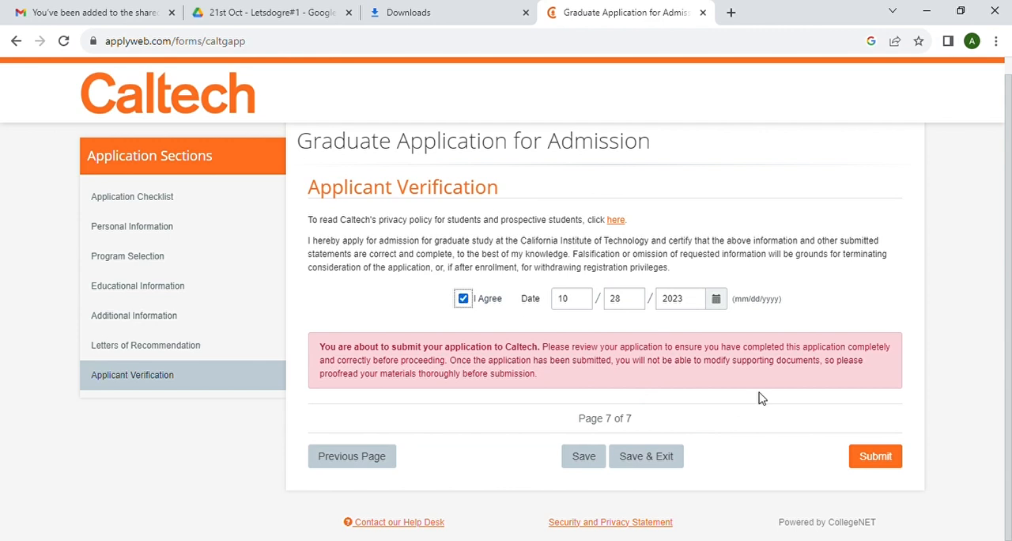
click(891, 456)
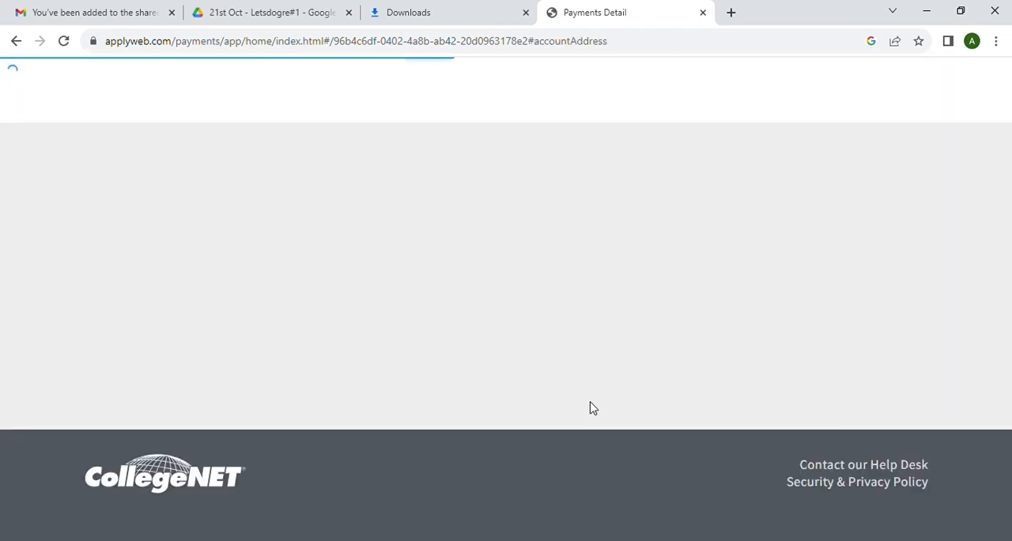
- Review the application fee, billing information and accepted credit cards on the payment page
scroll(594, 408, down, 5)
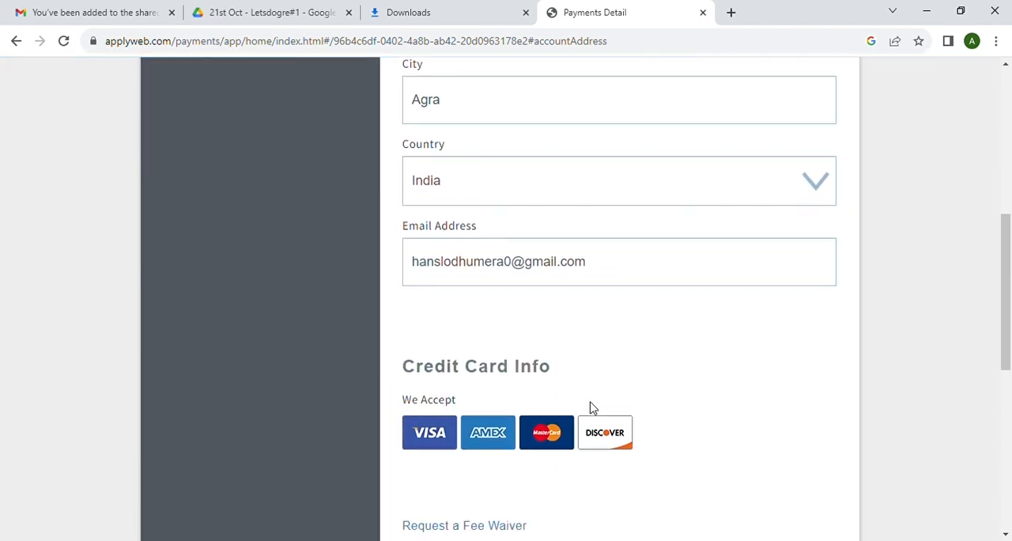
scroll(592, 408, up, 3)
scroll(593, 407, up, 2)
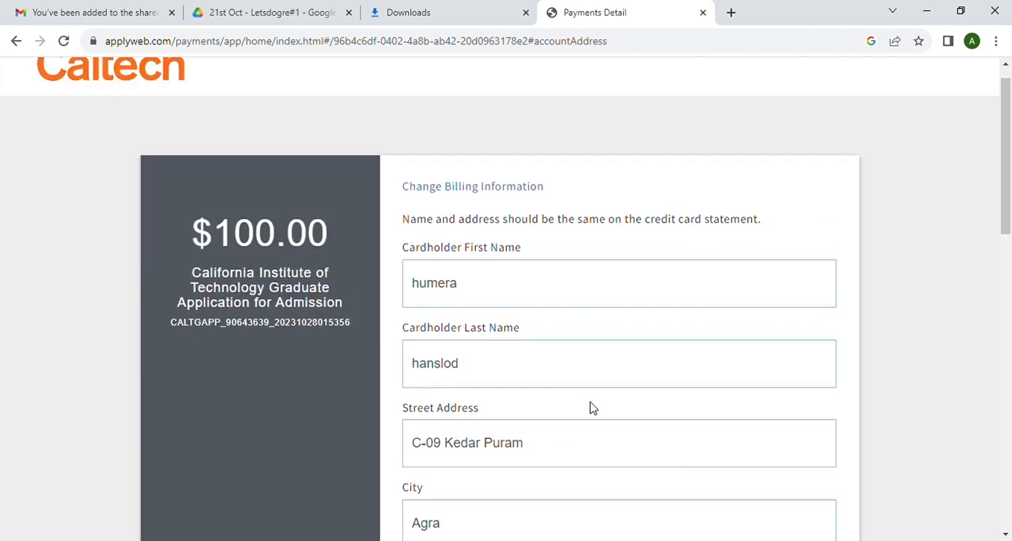